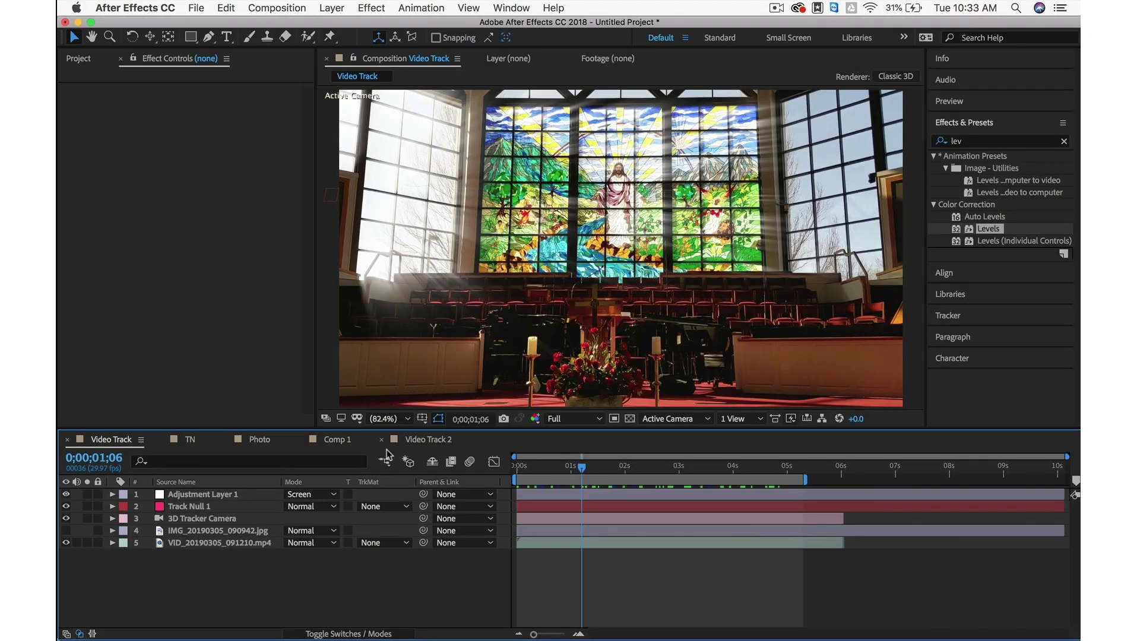
Close the other comp tabs and add an adjustment layer over the stained-glass photo in Comp 1
click(225, 440)
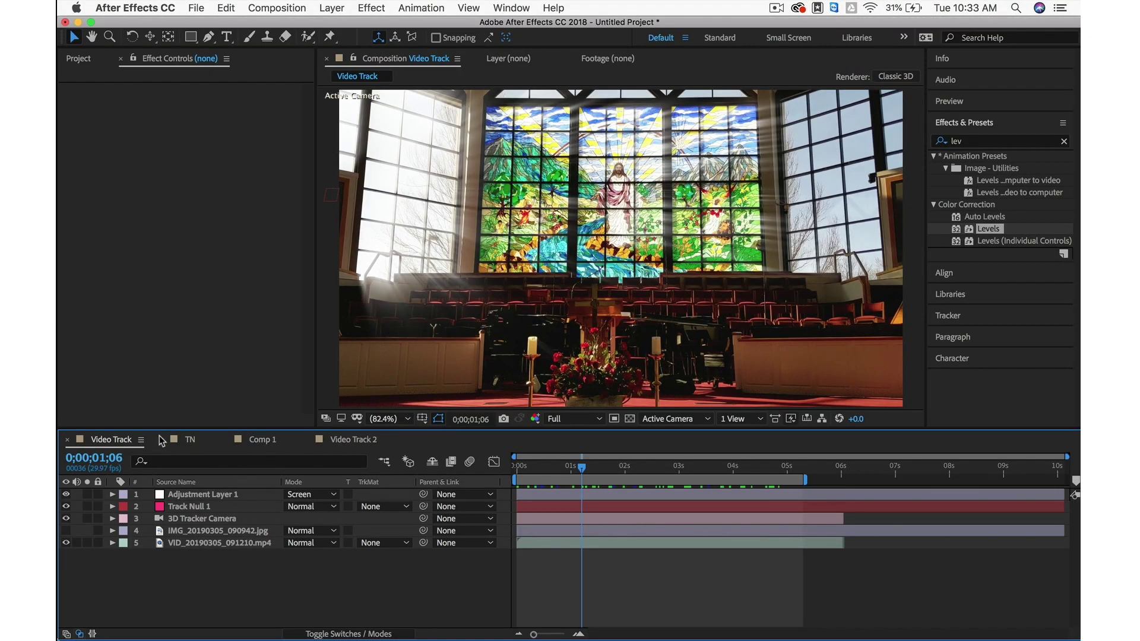
click(163, 439)
click(67, 441)
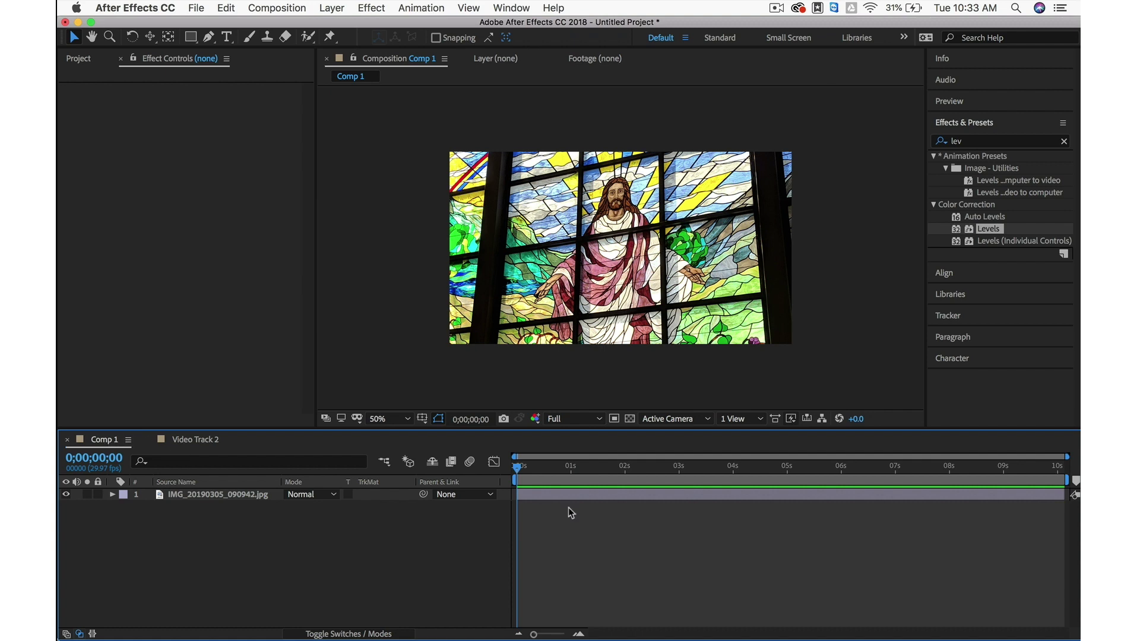
mouse_move(538, 469)
mouse_down()
mouse_move(585, 471)
mouse_move(515, 469)
mouse_up()
click(255, 498)
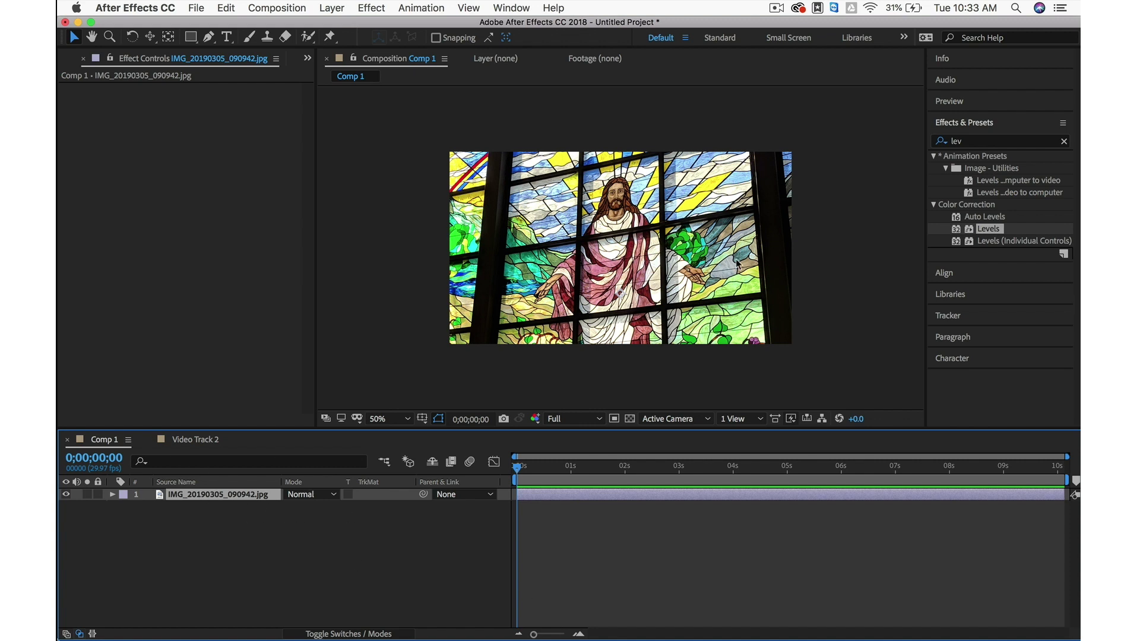
click(335, 8)
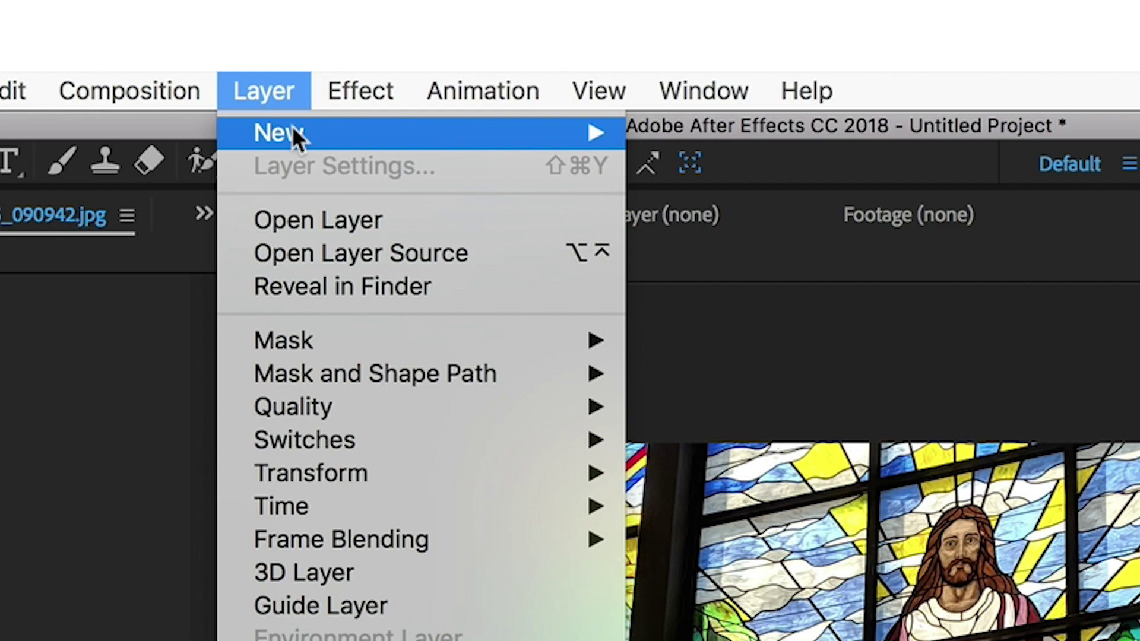
mouse_move(345, 26)
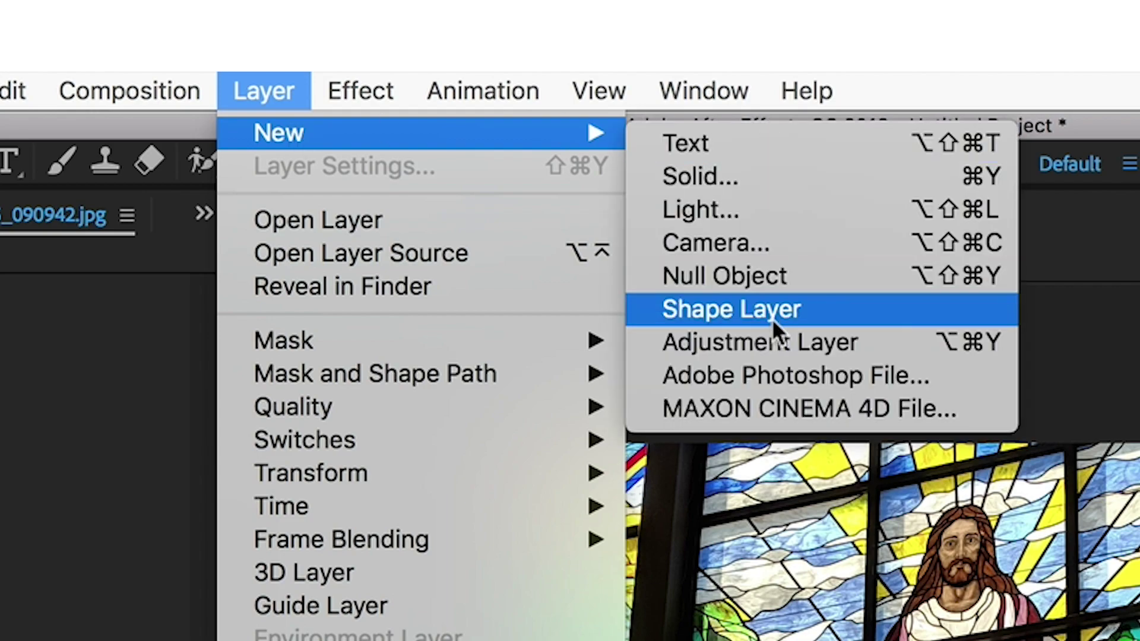
click(789, 340)
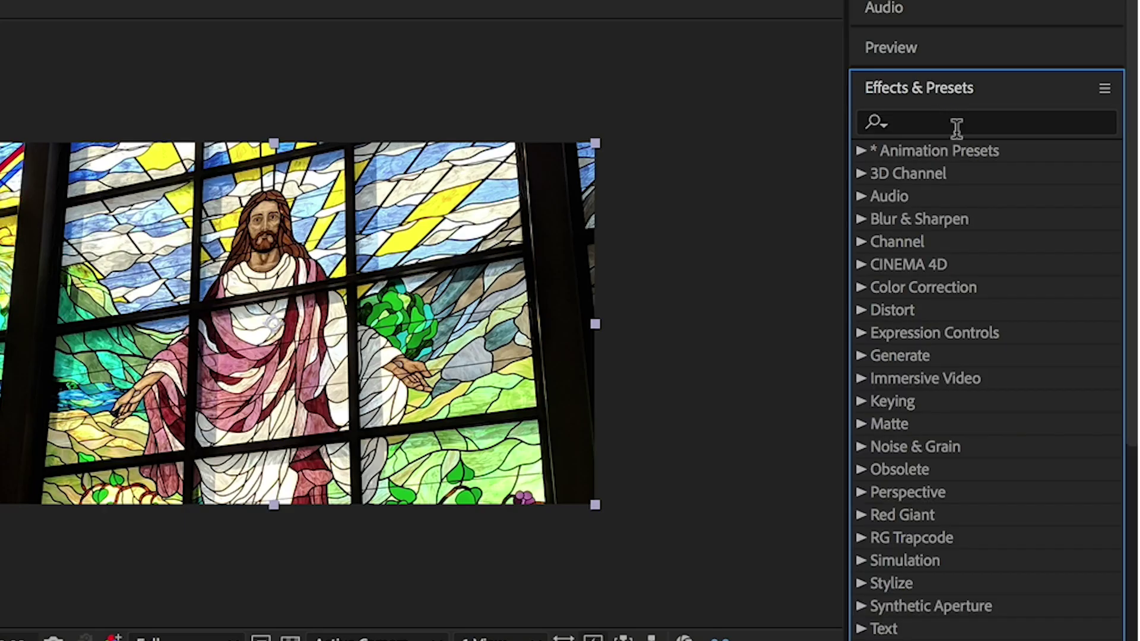
Apply Tint, Levels and CC Radial Fast Blur to Adjustment Layer 2
click(927, 123)
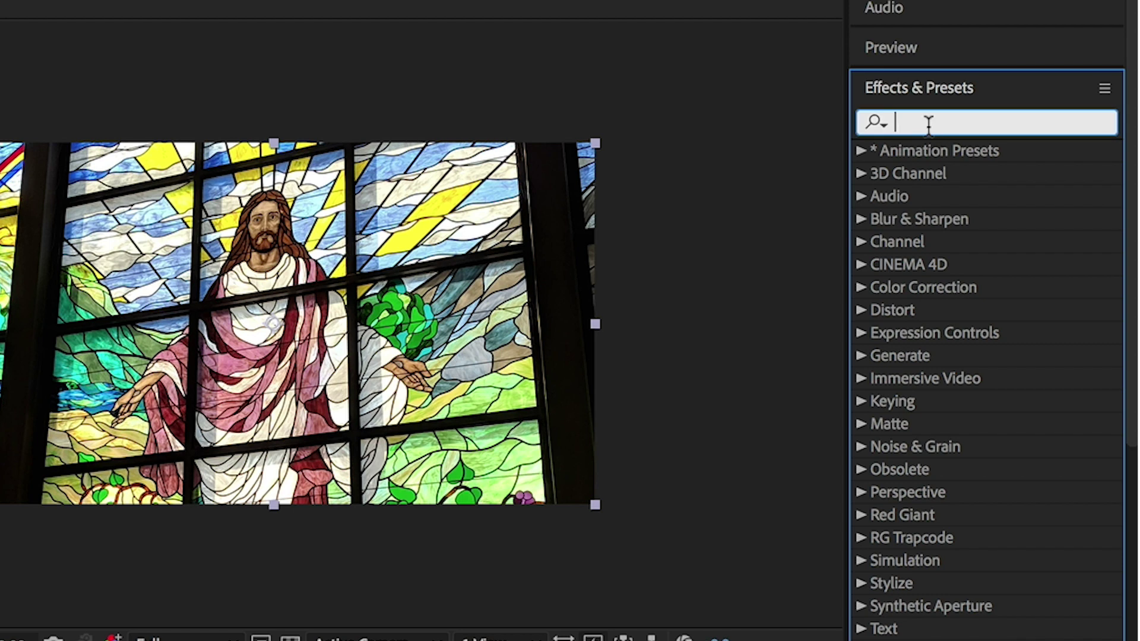
text(tint)
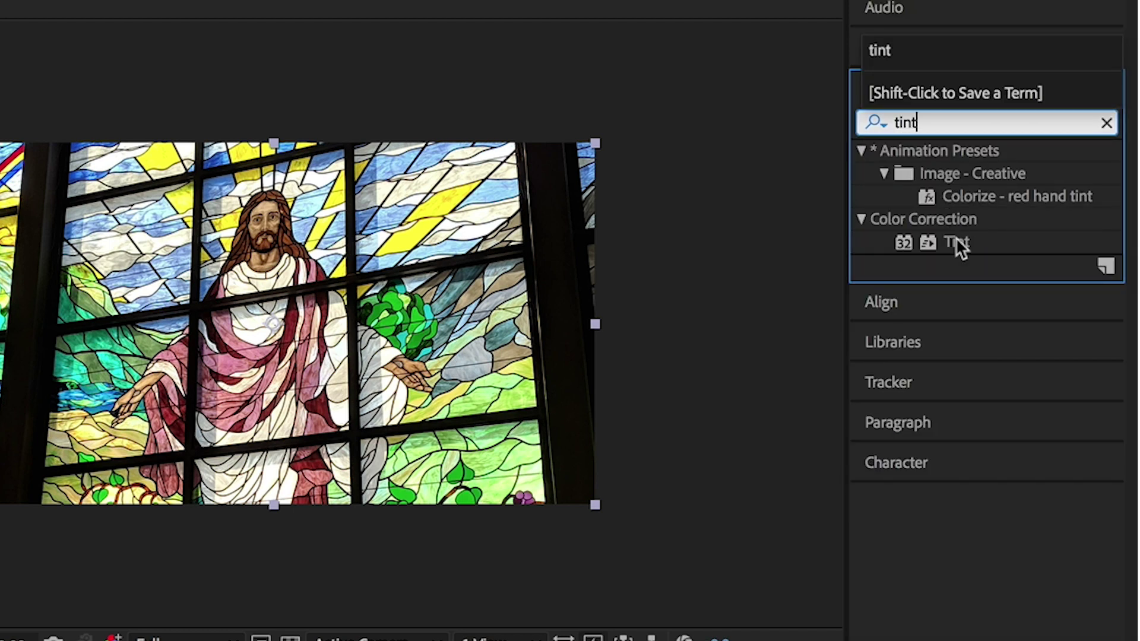
double_click(956, 241)
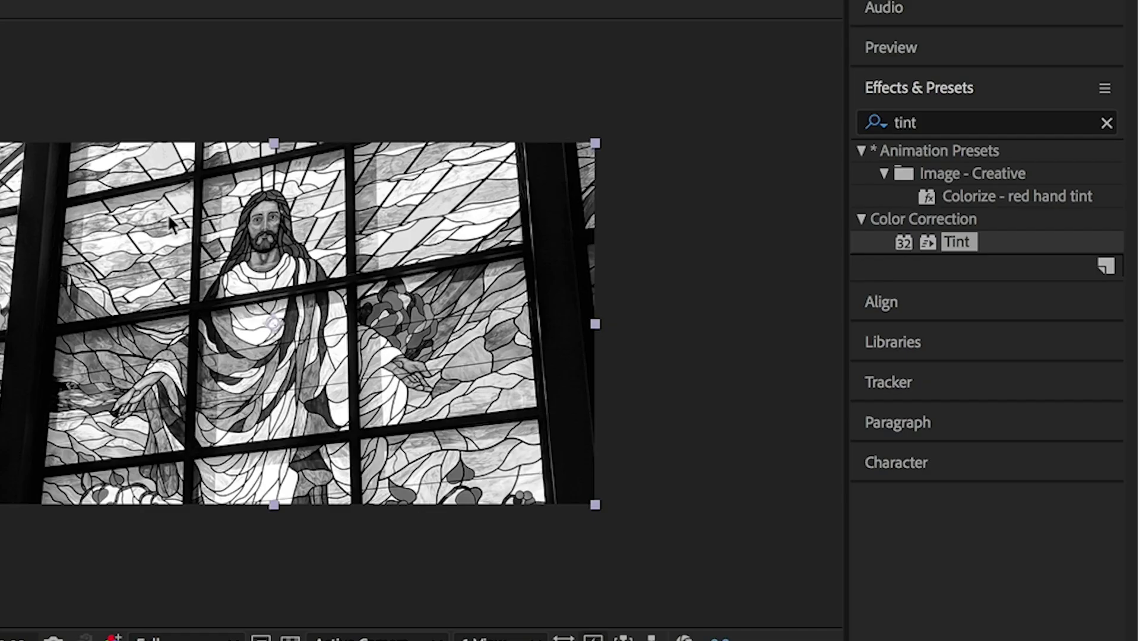
click(1009, 118)
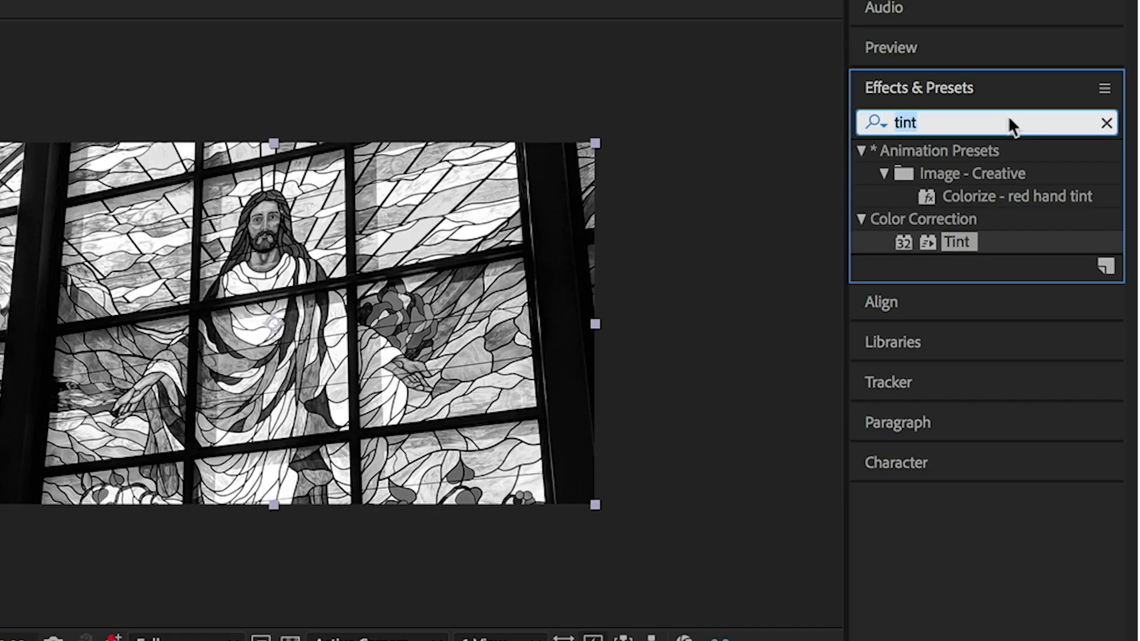
text(leve)
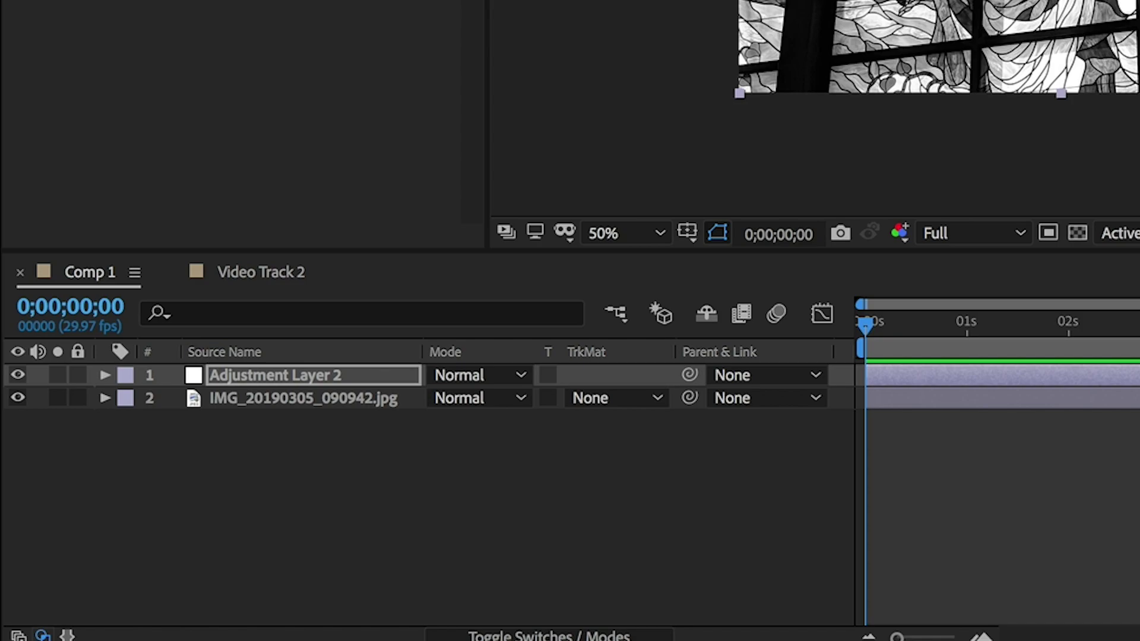
drag(506, 353, 404, 379)
click(1006, 120)
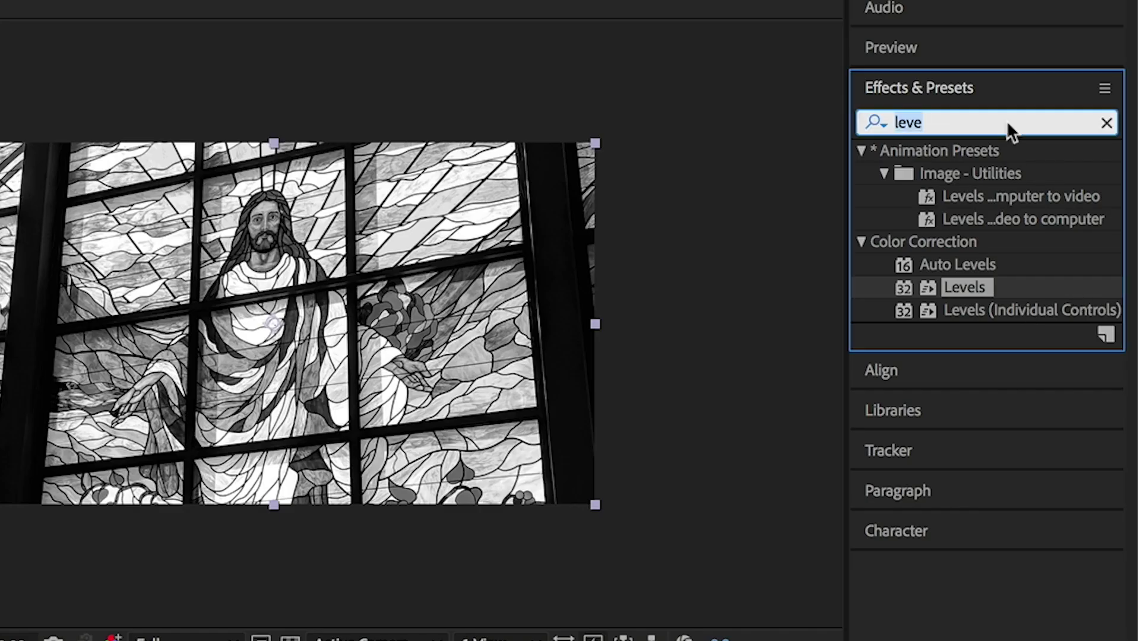
text(cc ra)
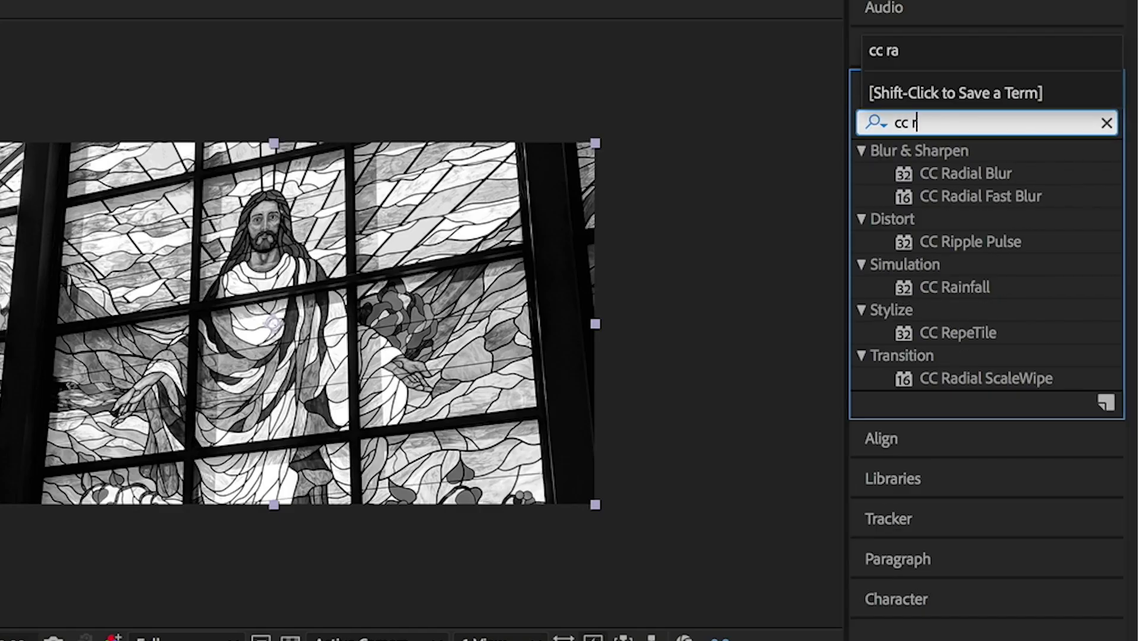
drag(1009, 200, 370, 350)
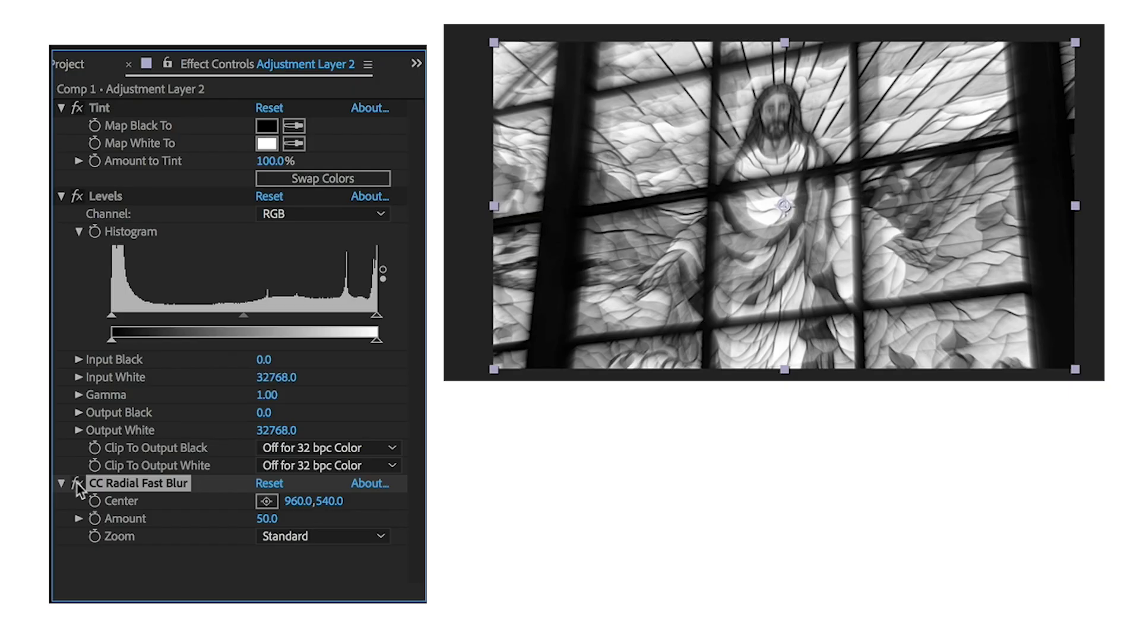
Disable CC Radial Fast Blur and set Levels Input Black 31226.0 and Input White 31611.5
click(74, 345)
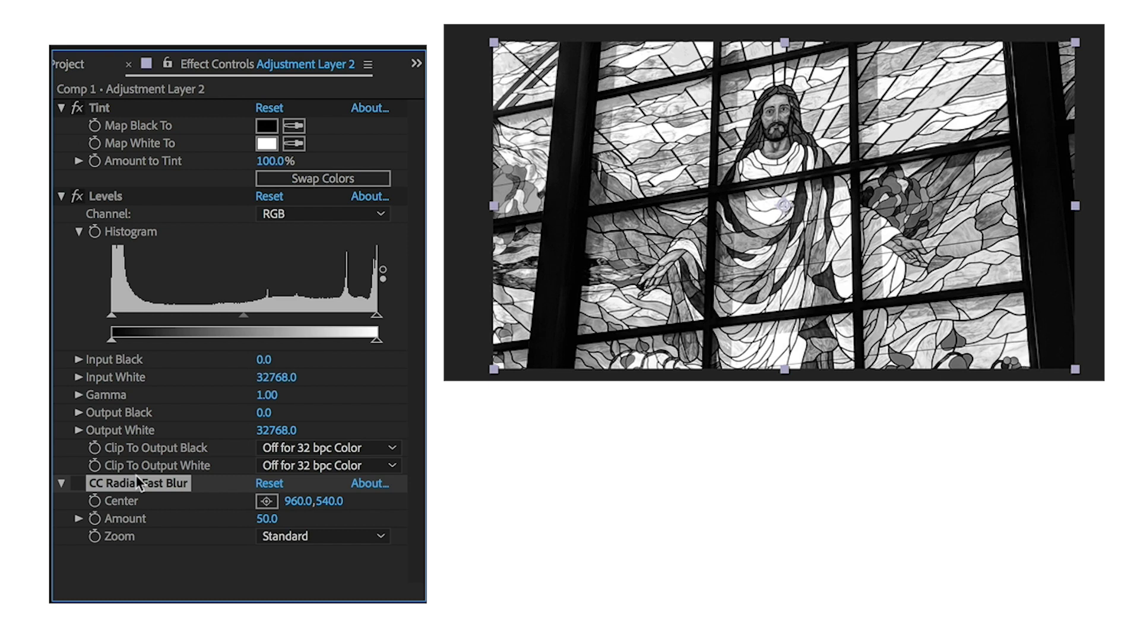
drag(377, 315, 349, 319)
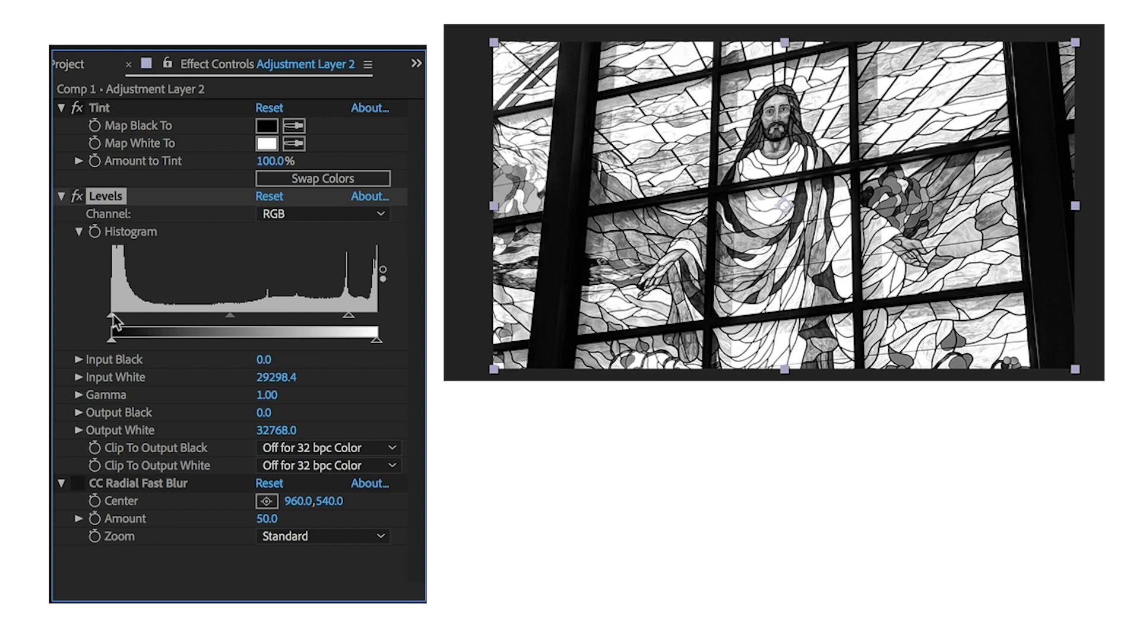
drag(113, 315, 371, 315)
drag(346, 315, 366, 319)
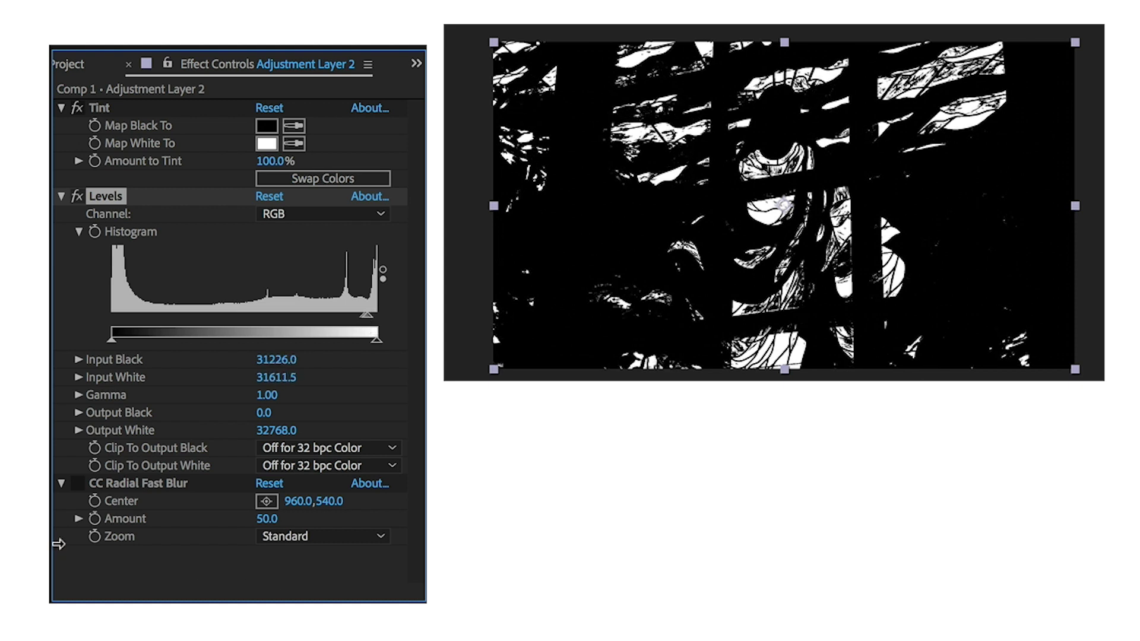
Re-enable CC Radial Fast Blur at Amount 81 with its Center moved up to 836,96
click(77, 484)
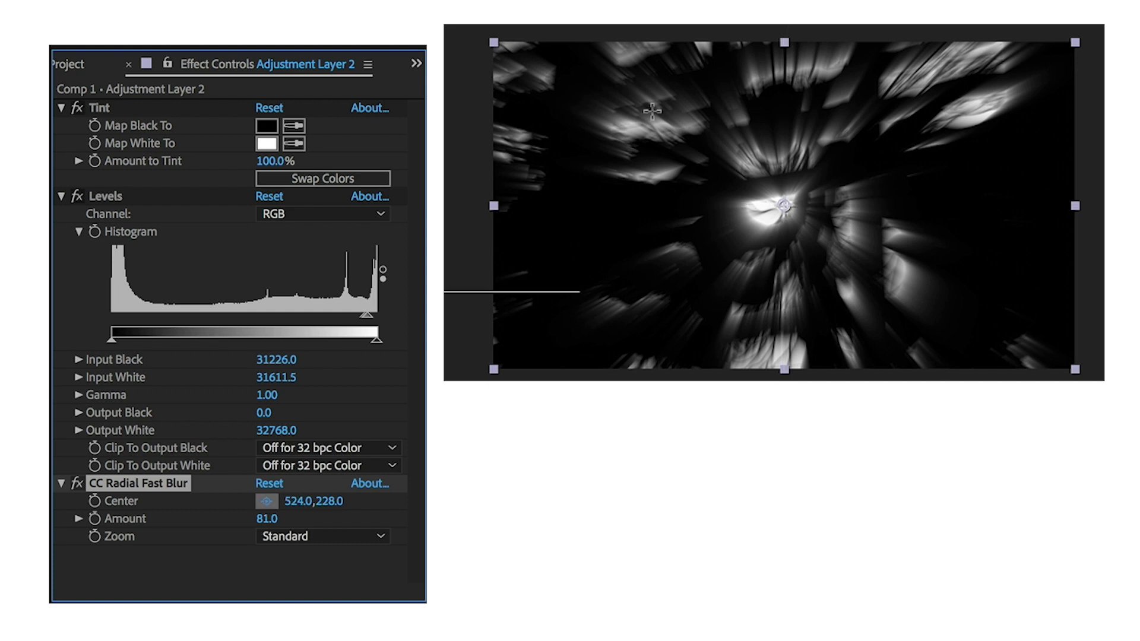
click(661, 104)
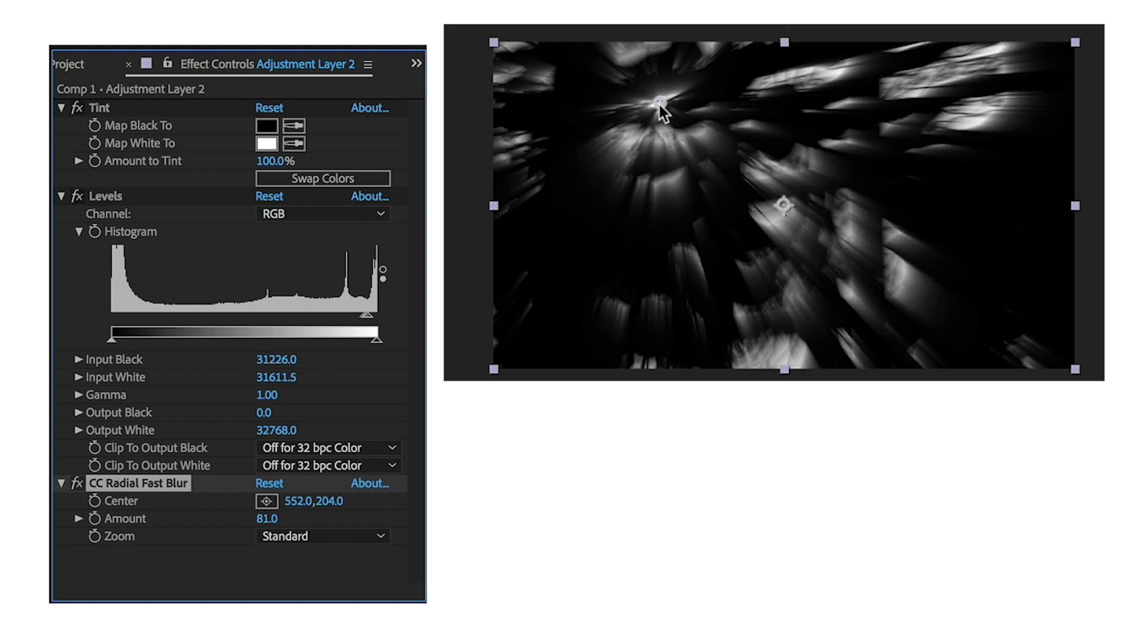
drag(660, 104, 746, 73)
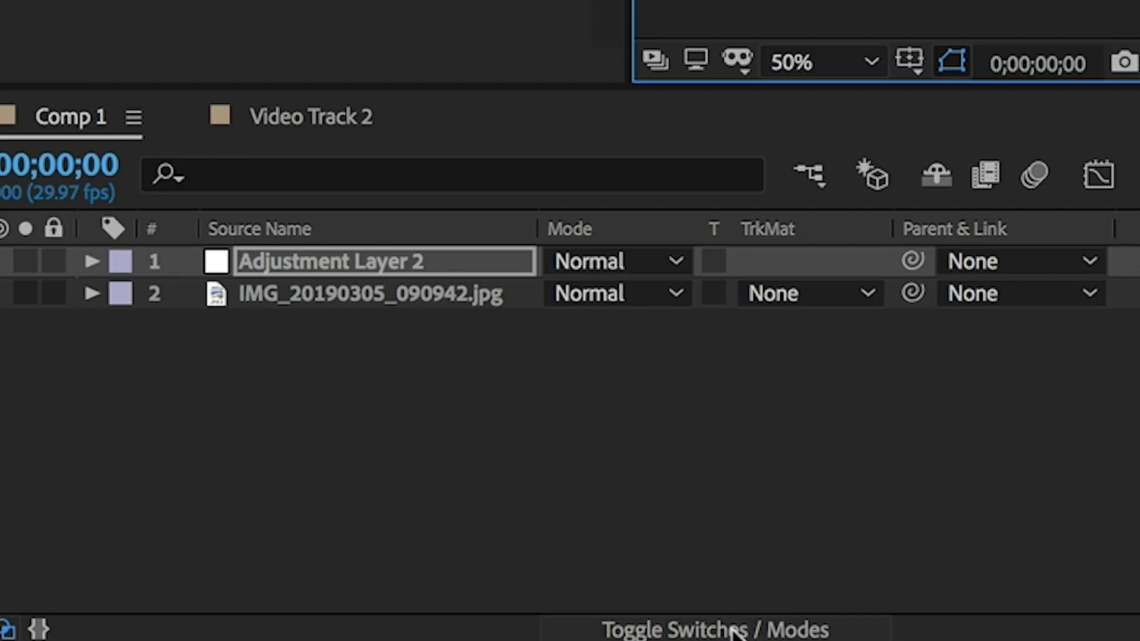
Set Adjustment Layer 2's blending mode to Screen
click(354, 634)
click(353, 633)
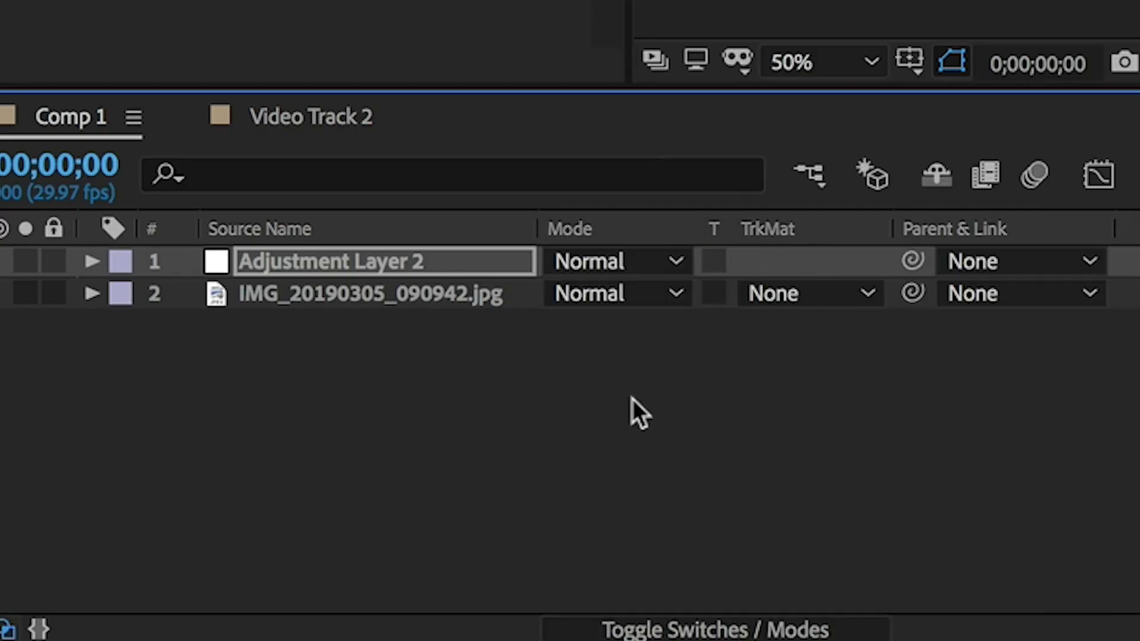
click(608, 261)
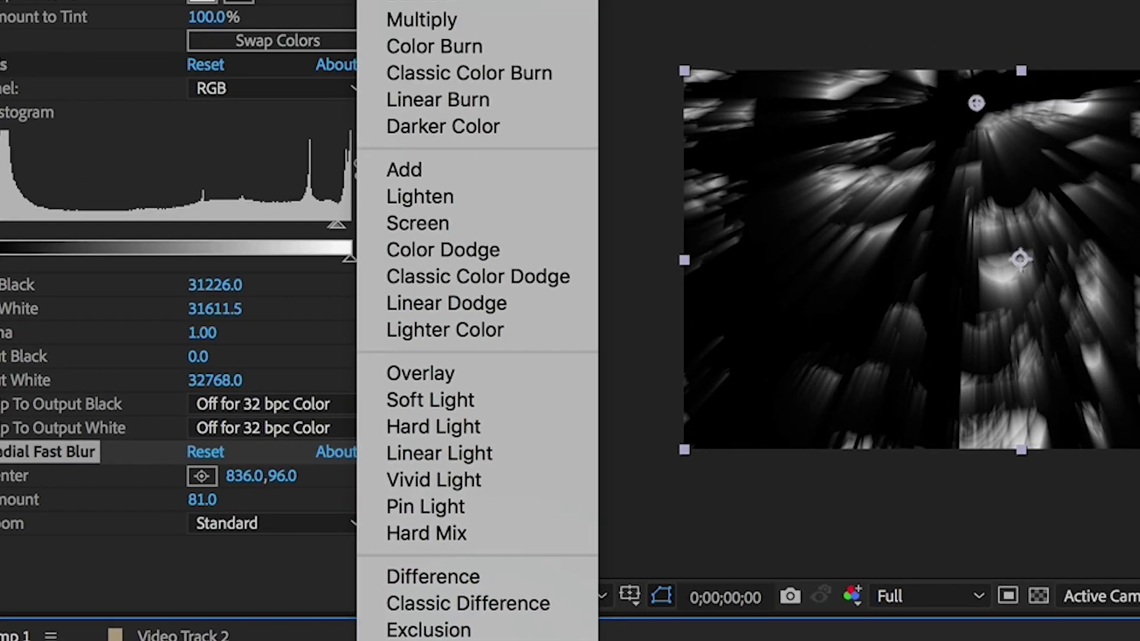
click(490, 36)
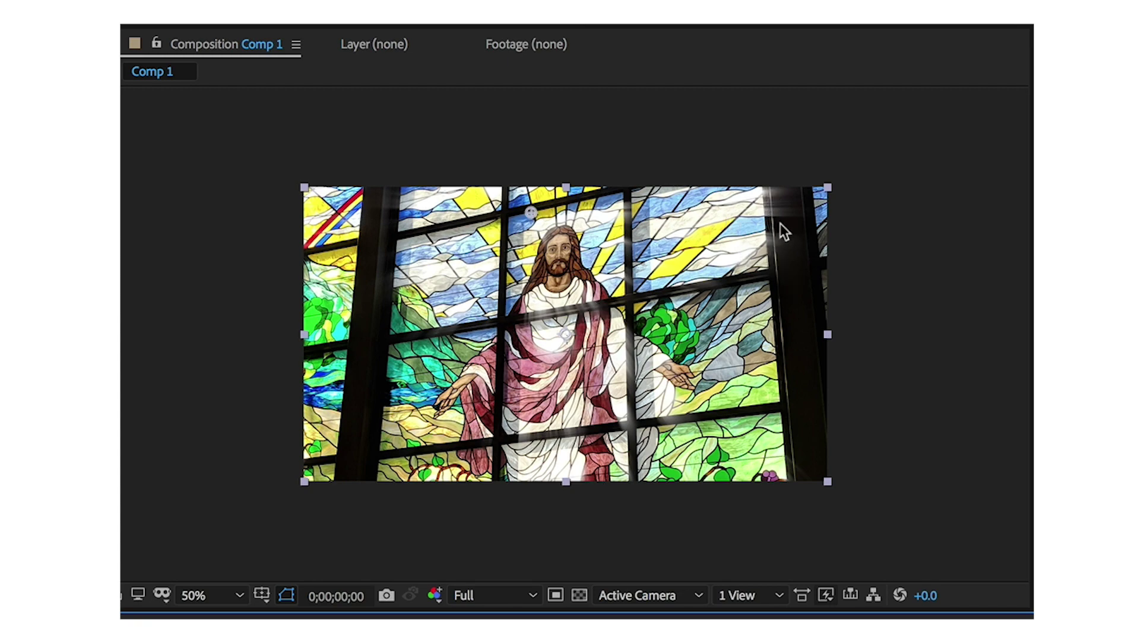
Compare the shot with and without the light rays, then raise the radial blur Amount
key(period)
drag(715, 317, 490, 511)
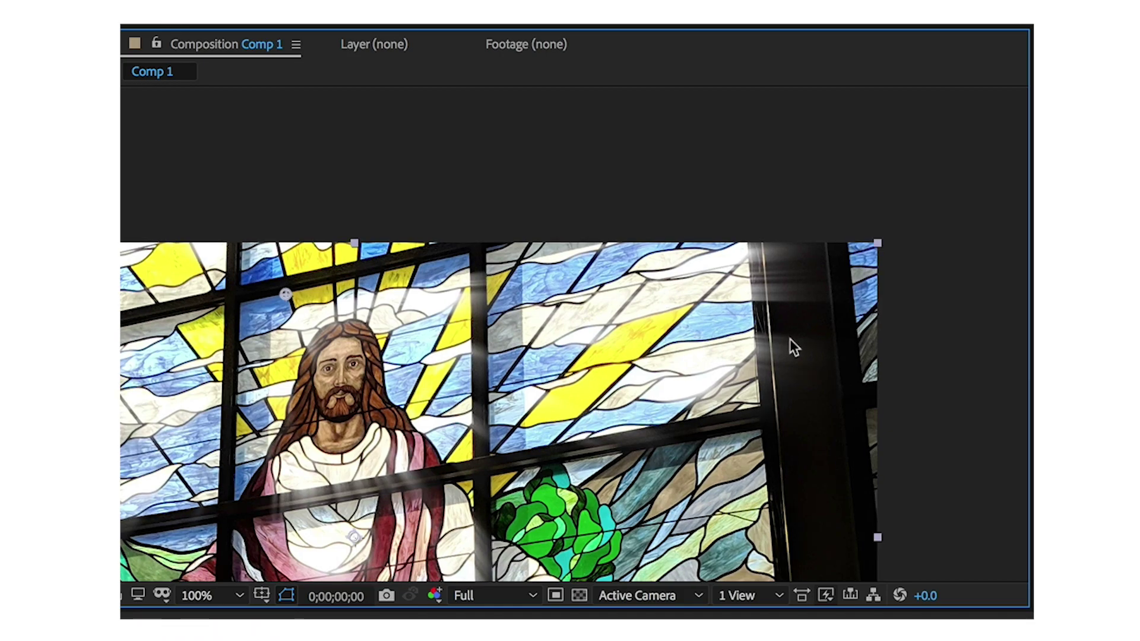
key(comma)
drag(525, 431, 573, 319)
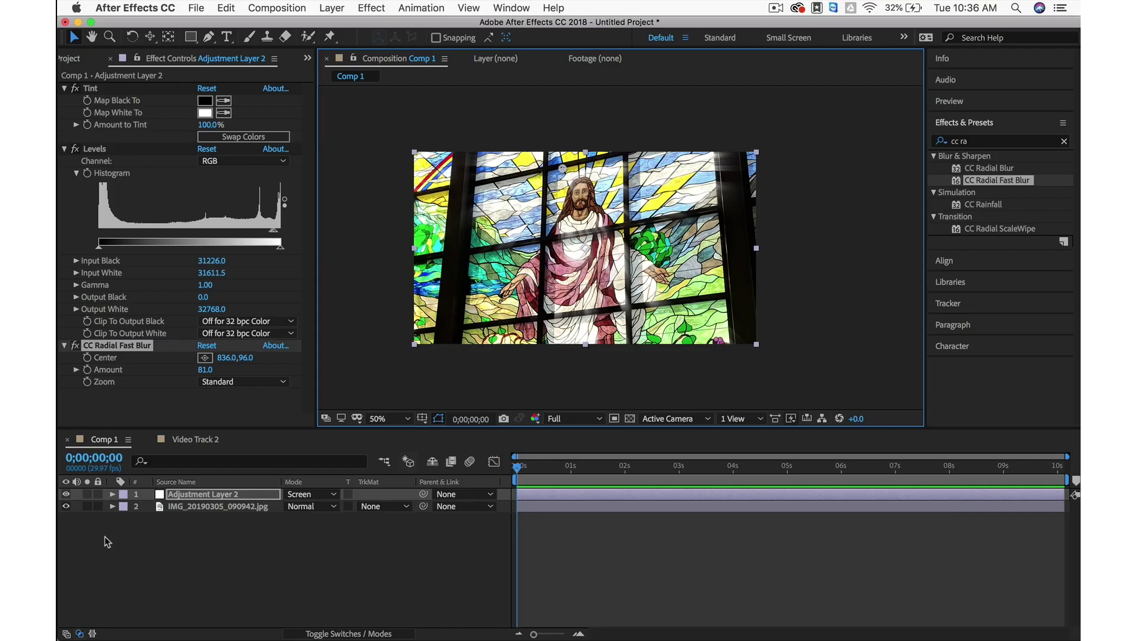
click(69, 496)
click(70, 497)
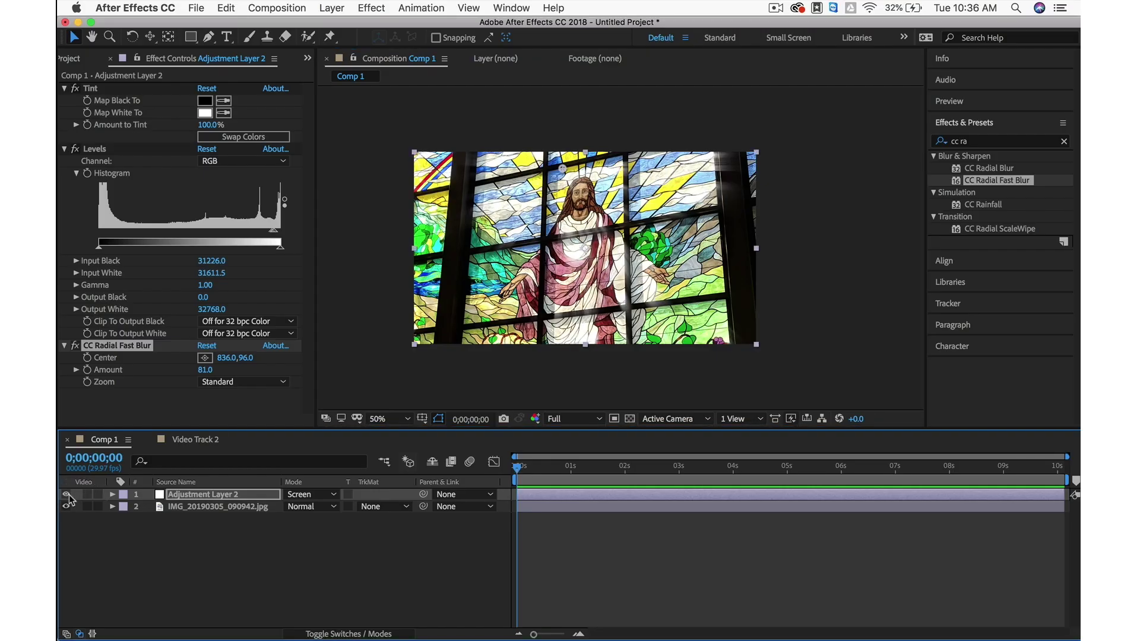
click(69, 497)
click(69, 496)
drag(206, 370, 228, 368)
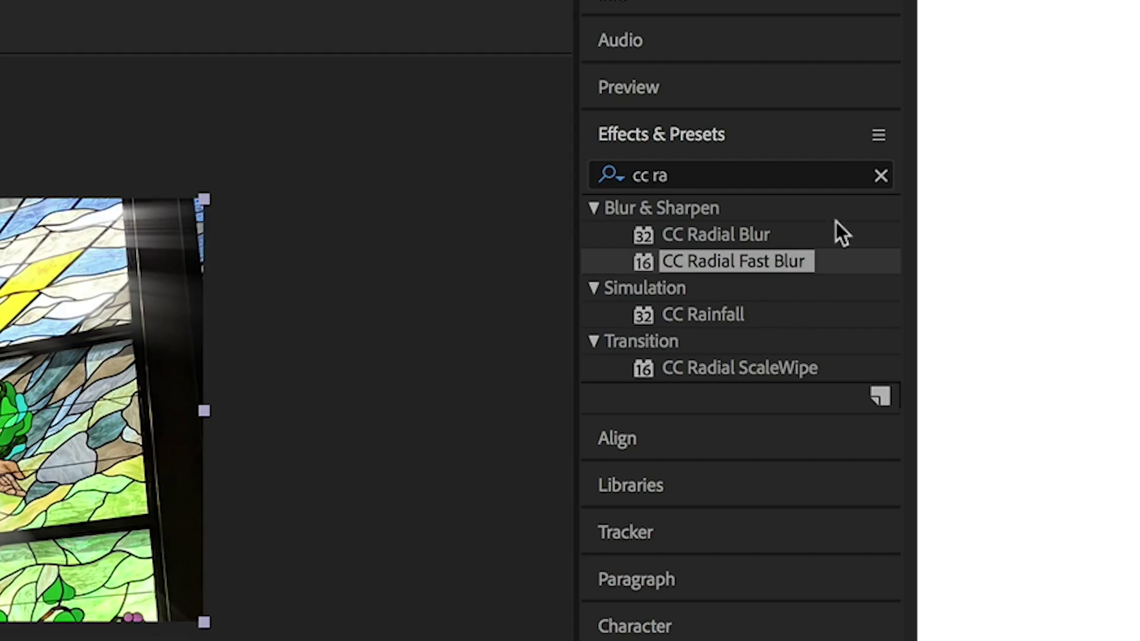
Apply Curves to Adjustment Layer 2, nudging RGB, lifting the Red curve and lowering Blue
click(877, 175)
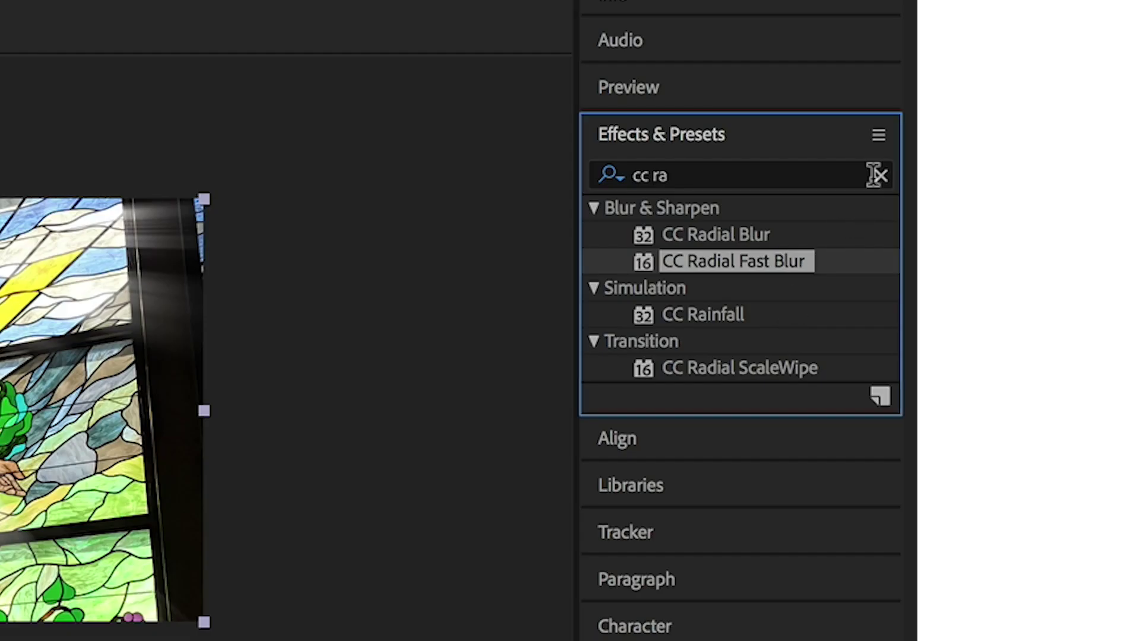
click(799, 174)
text(curv)
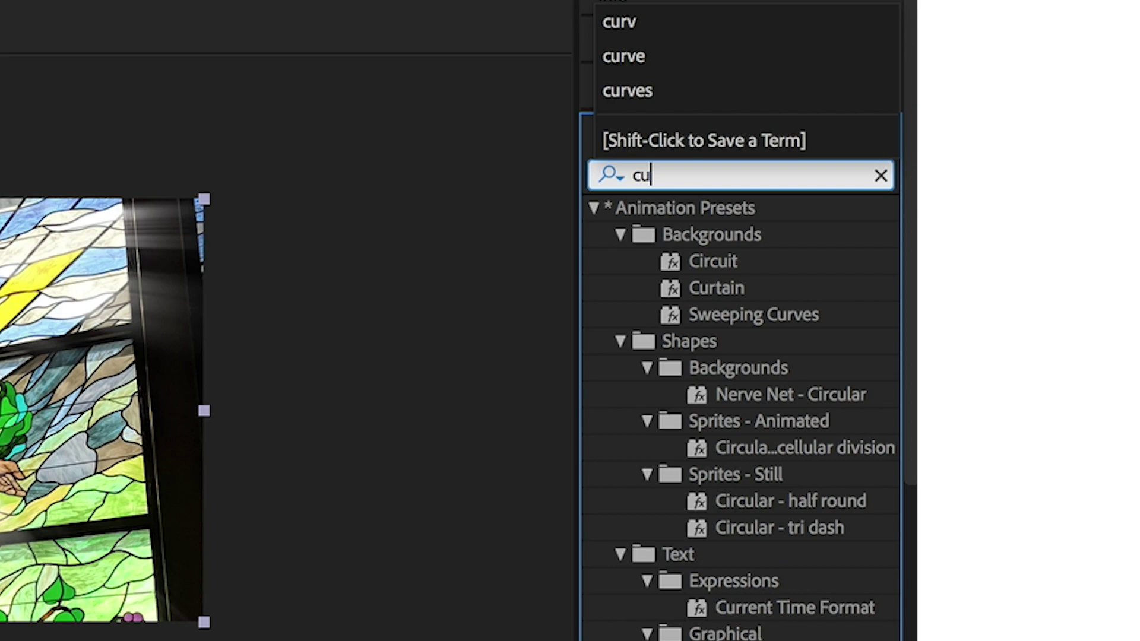
double_click(687, 315)
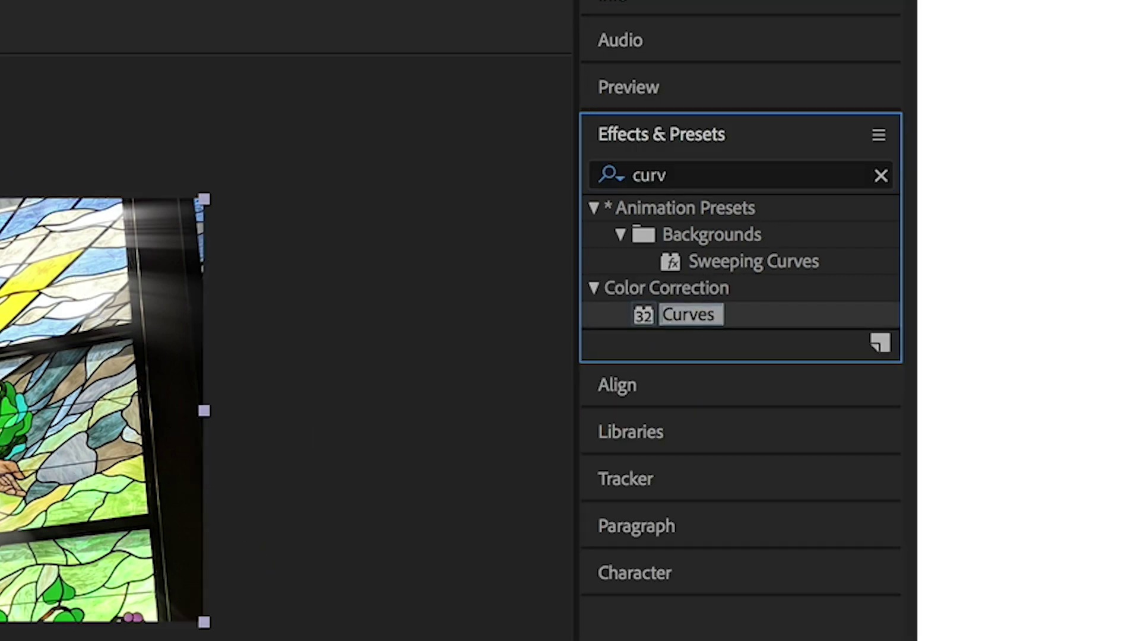
drag(247, 378, 234, 377)
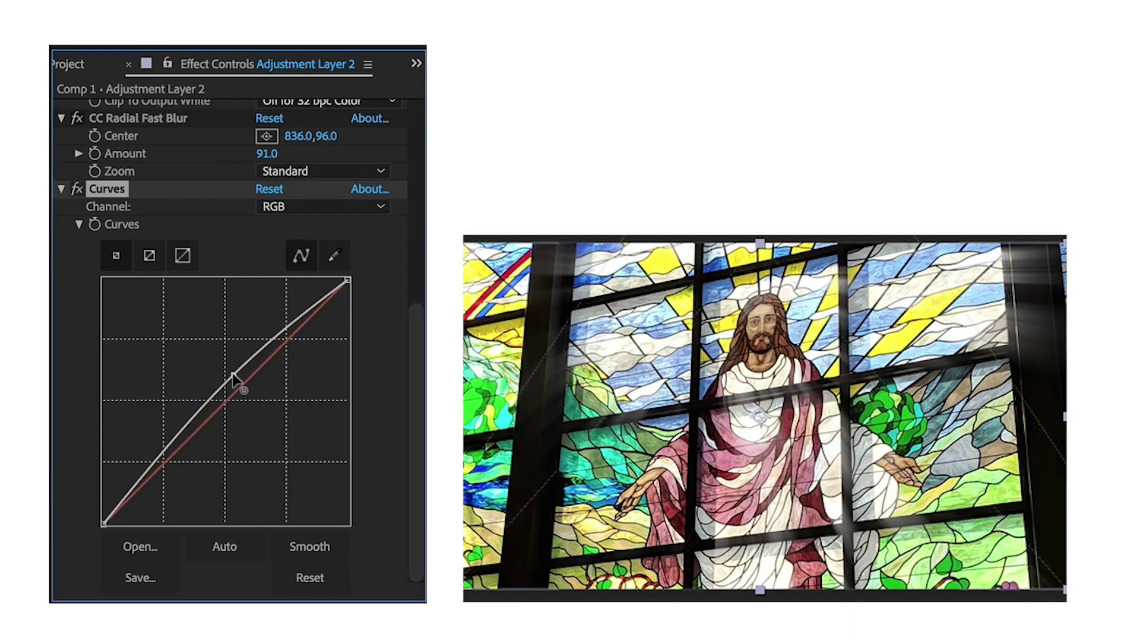
click(323, 206)
click(285, 245)
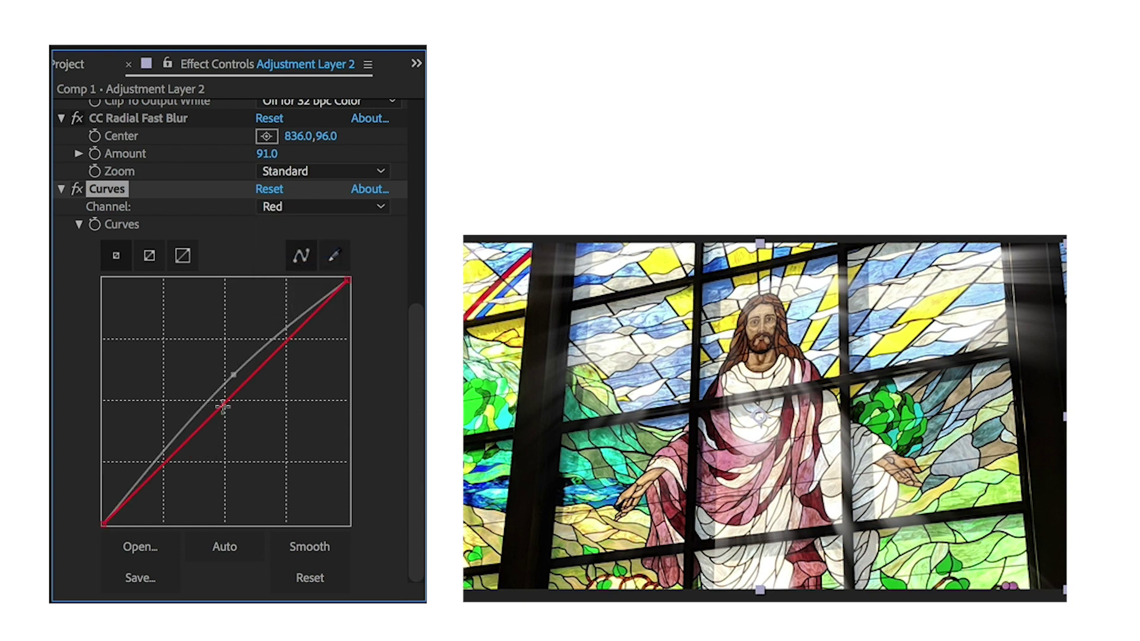
mouse_move(223, 407)
mouse_down()
mouse_move(207, 395)
mouse_move(237, 413)
mouse_up()
click(326, 208)
click(303, 287)
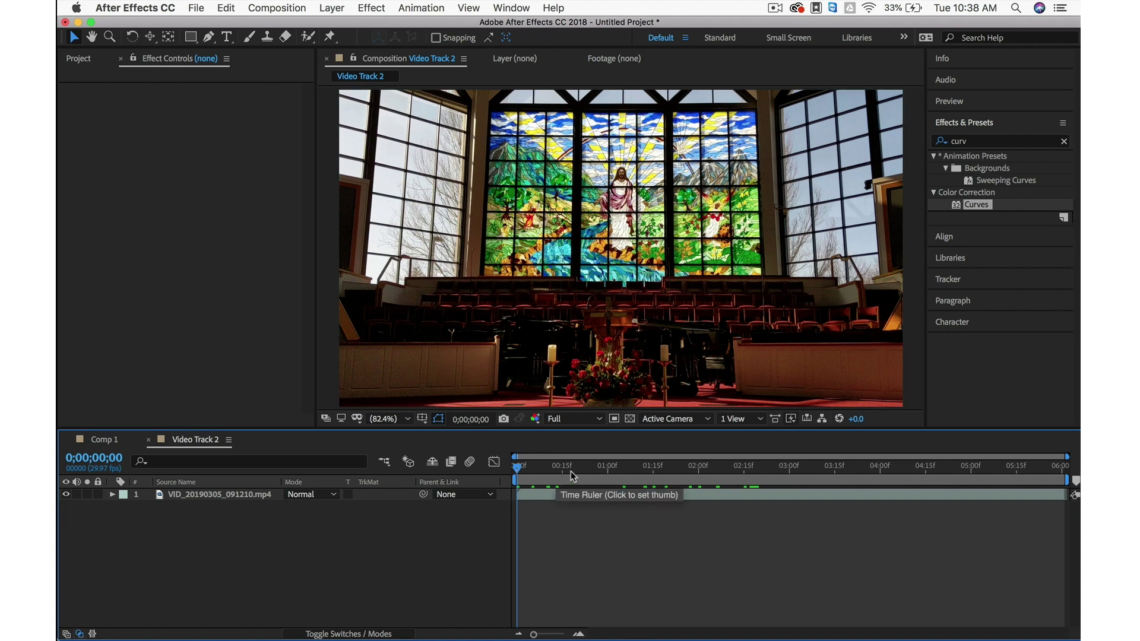
Add an adjustment layer to Video Track 2 at frame 0;00;01;09
drag(614, 470, 634, 472)
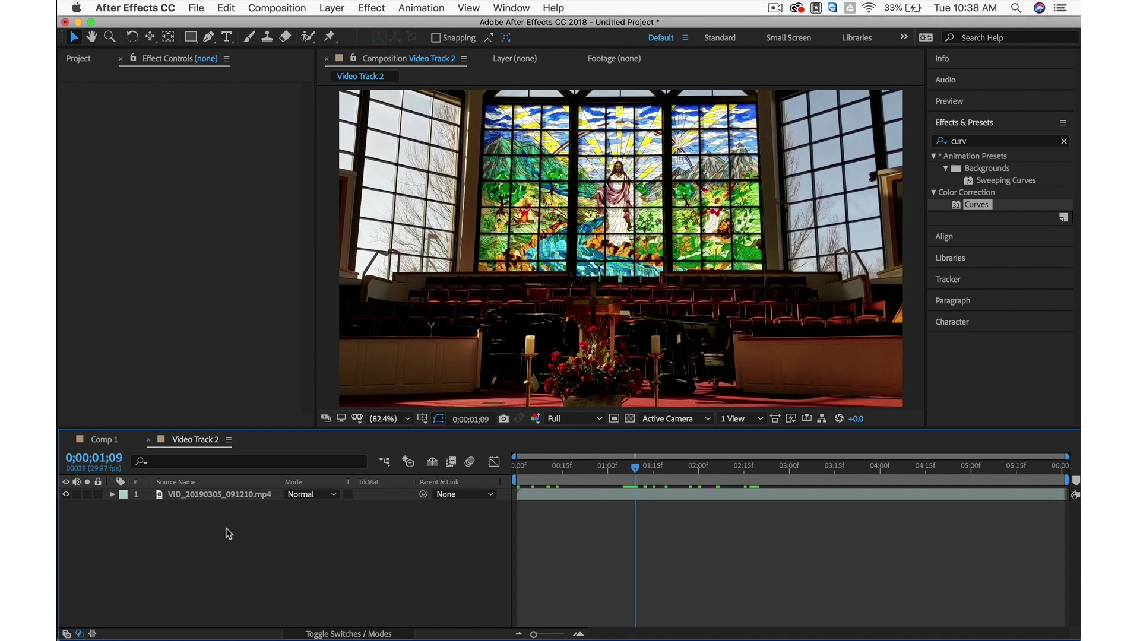
click(330, 7)
mouse_move(341, 25)
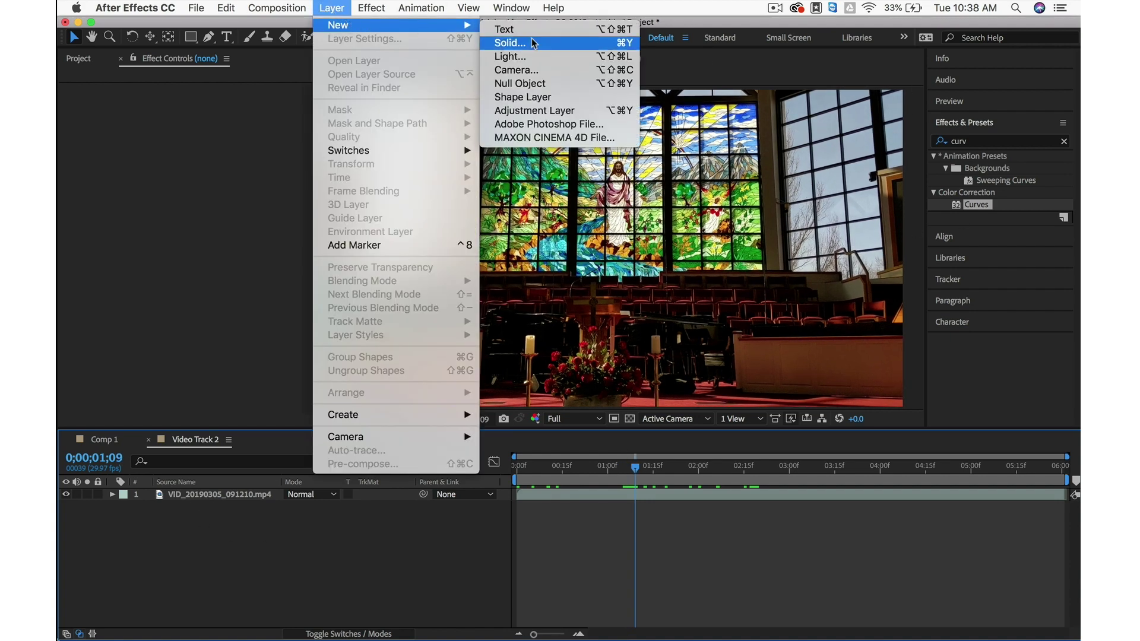
click(544, 112)
Apply Tint, Levels and CC Radial Fast Blur to Adjustment Layer 3
click(1008, 142)
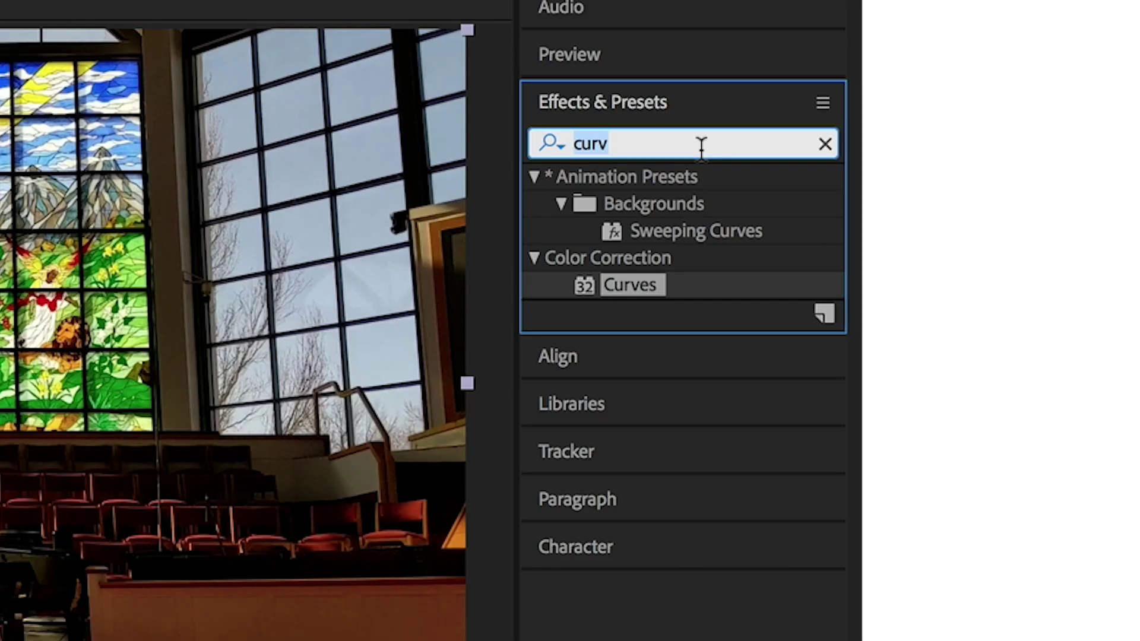
text(tint)
double_click(983, 204)
click(980, 142)
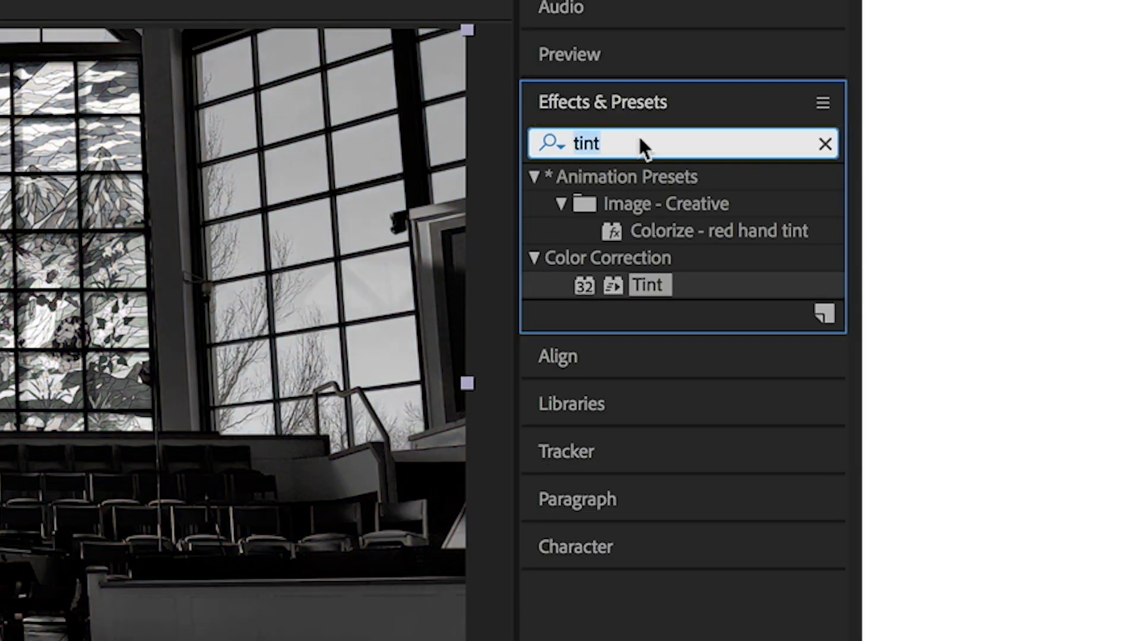
text(level)
key(BackSpace)
key(BackSpace)
key(BackSpace)
key(BackSpace)
key(BackSpace)
text(cc radi)
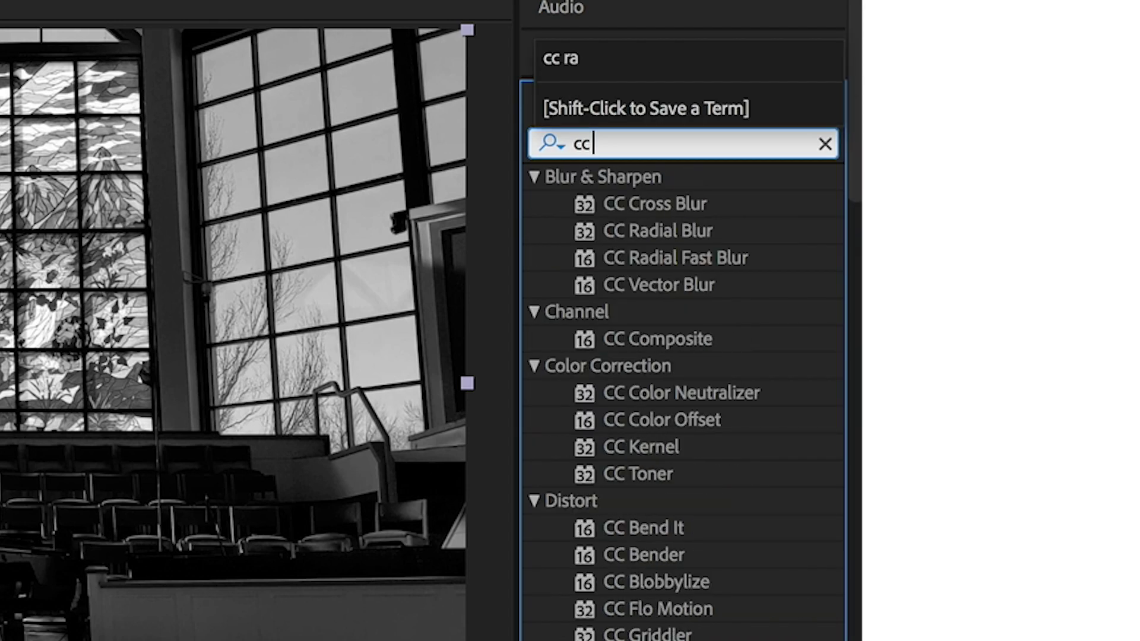
double_click(671, 229)
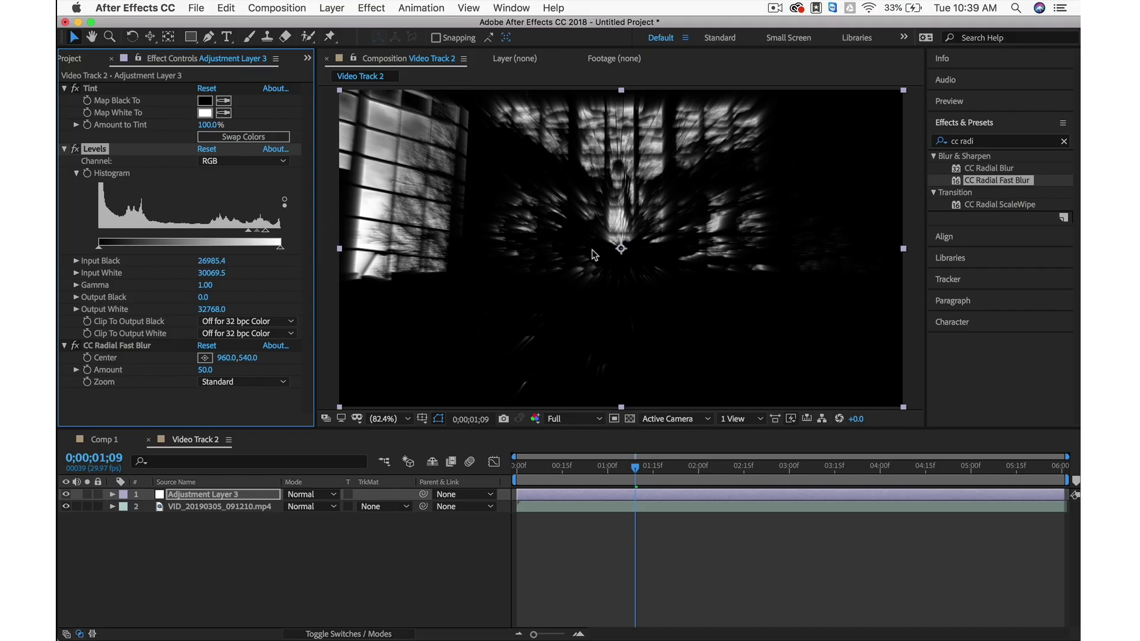
Add Brightness & Contrast to the church footage and raise Brightness to about 10
double_click(1017, 142)
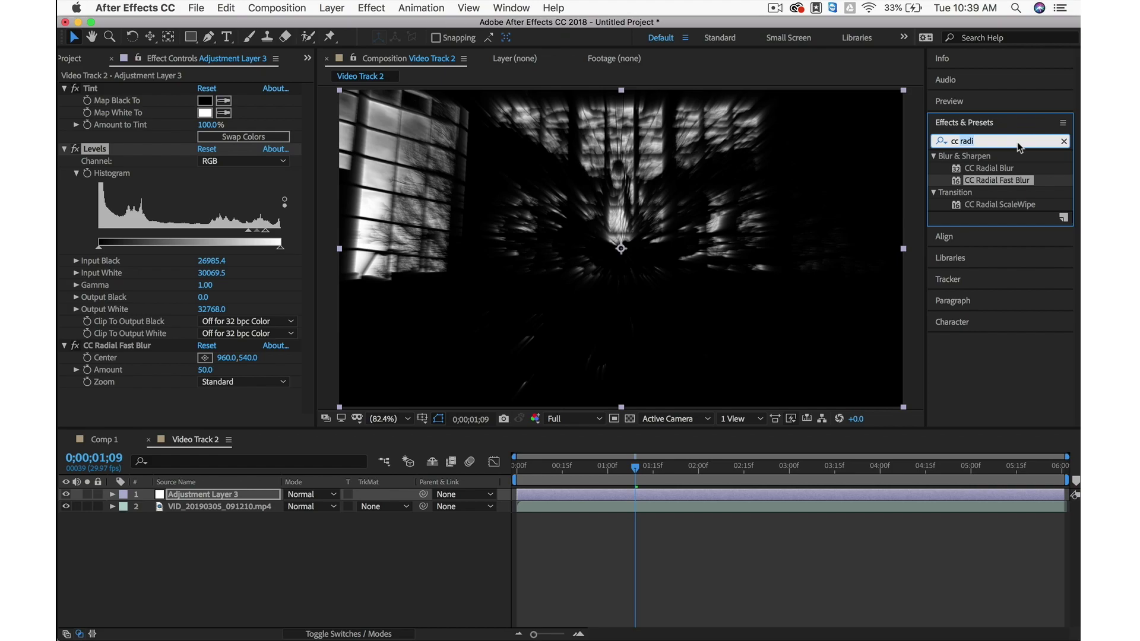
key(BackSpace)
text(br)
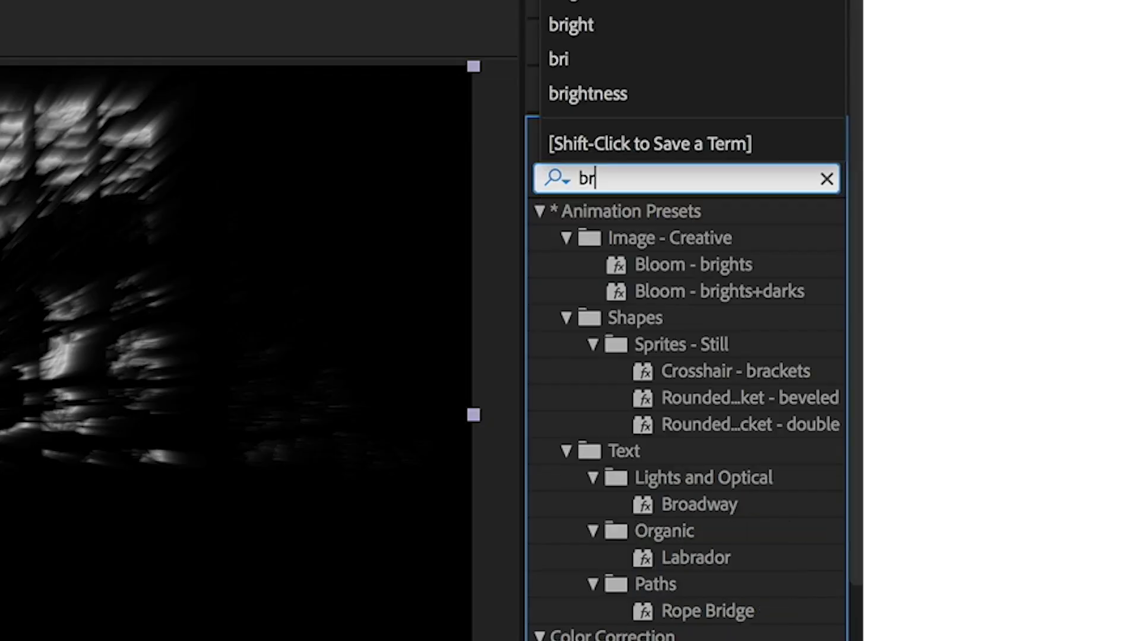
text(i)
drag(732, 422, 224, 510)
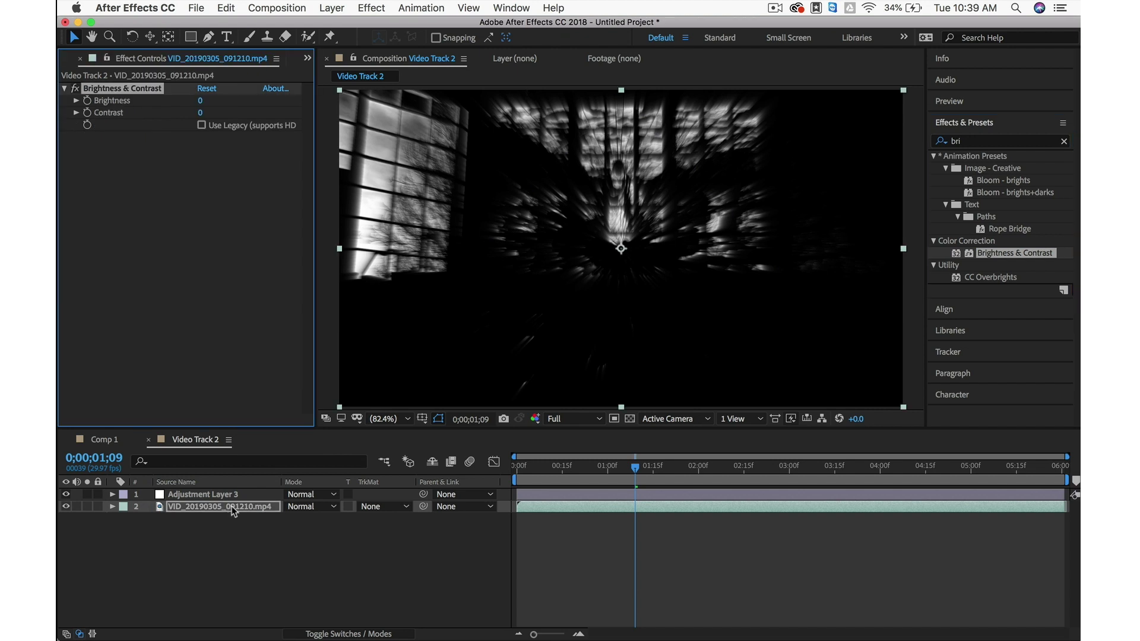
drag(200, 100, 209, 101)
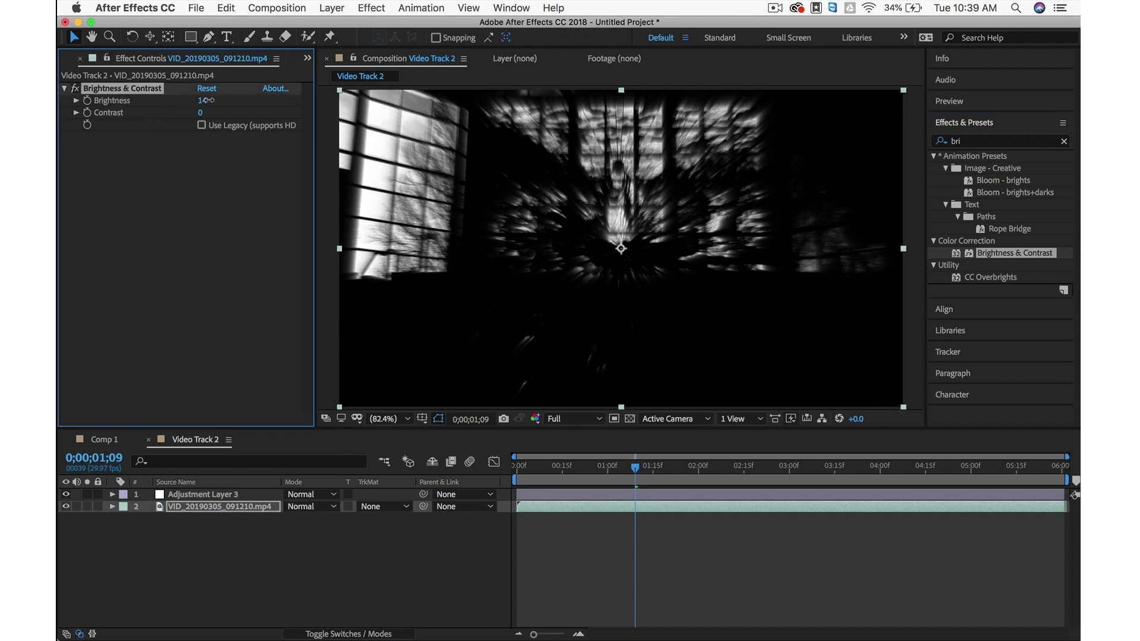
click(425, 205)
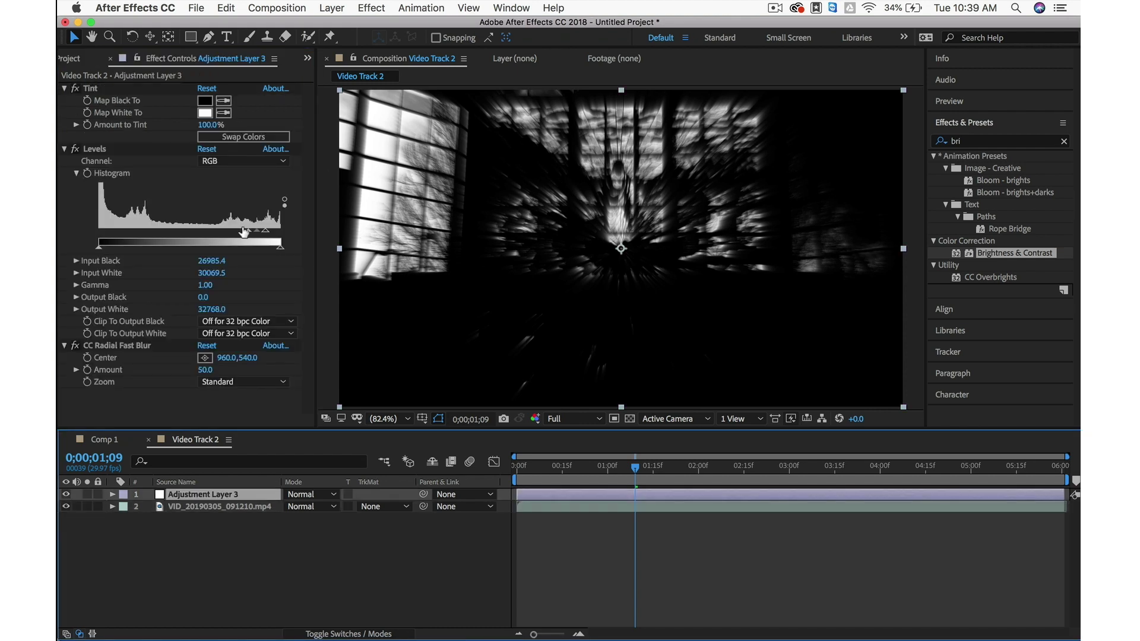
Tighten Levels to 28270.4/29426.9 and center the blur on the left window at Amount 77
drag(248, 233, 263, 237)
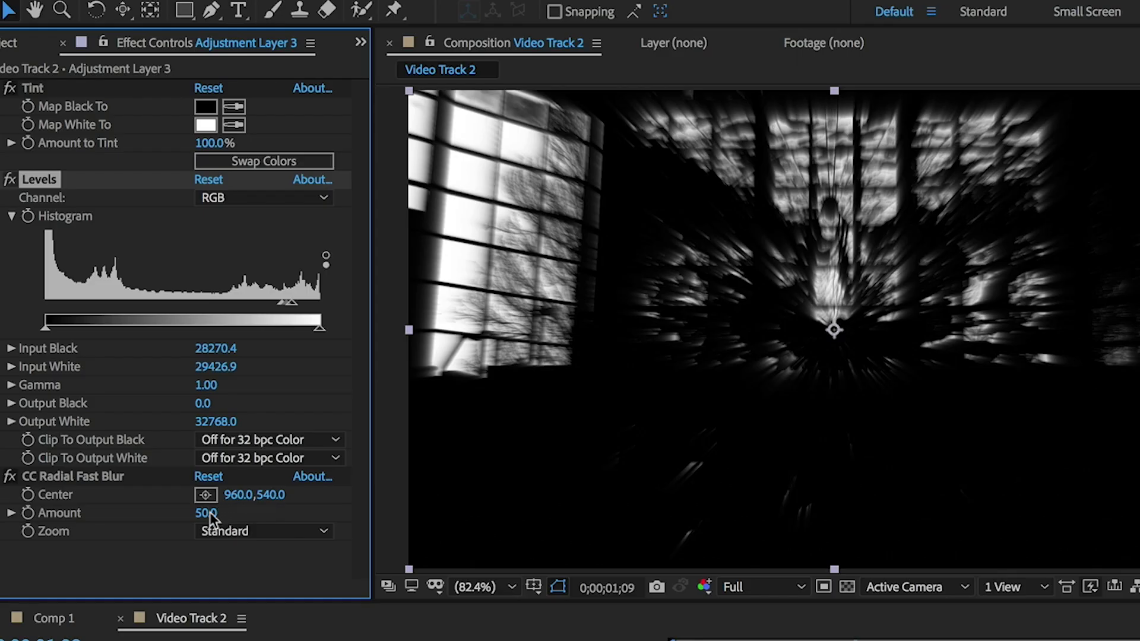
click(205, 495)
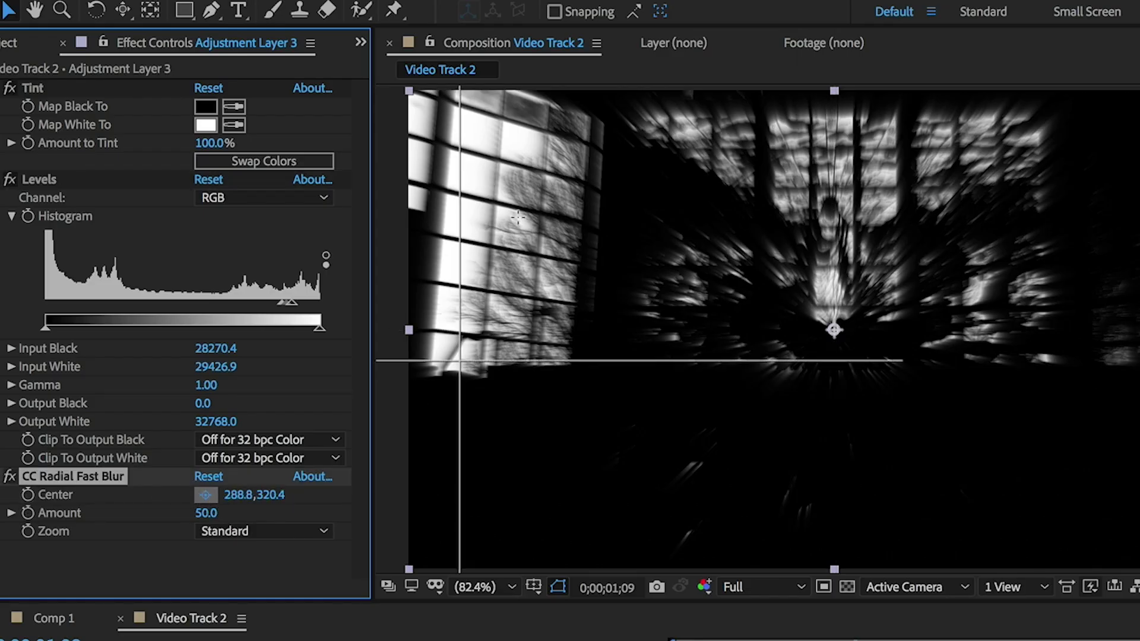
click(454, 188)
drag(455, 188, 447, 135)
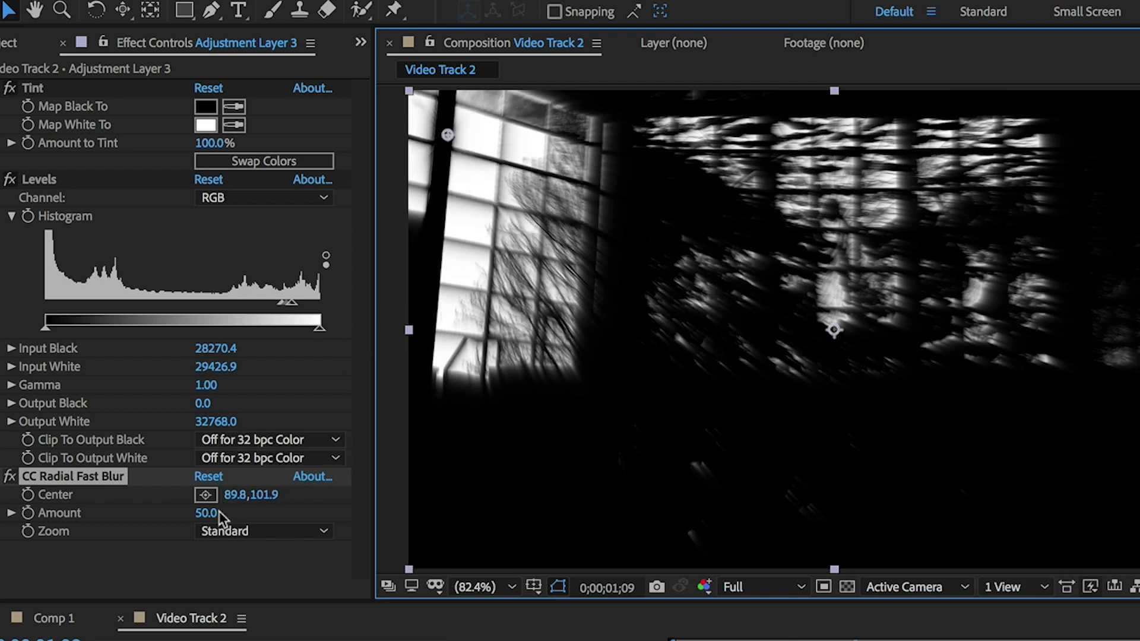
drag(219, 513, 234, 513)
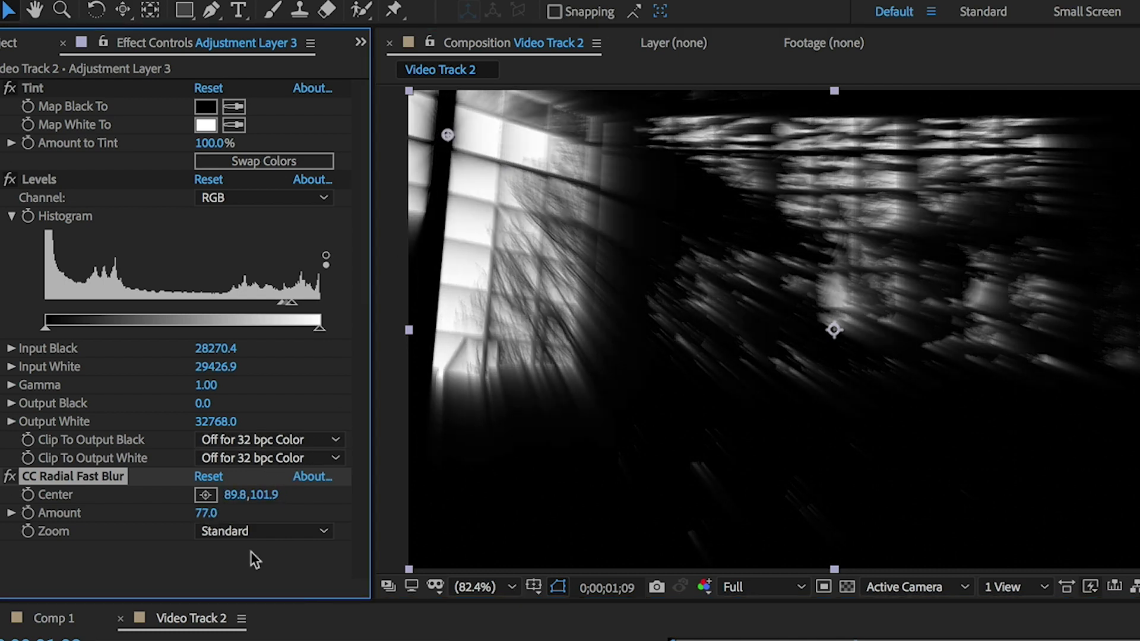
Set Adjustment Layer 3 to Screen, preview the rays, then select the church footage layer
click(363, 640)
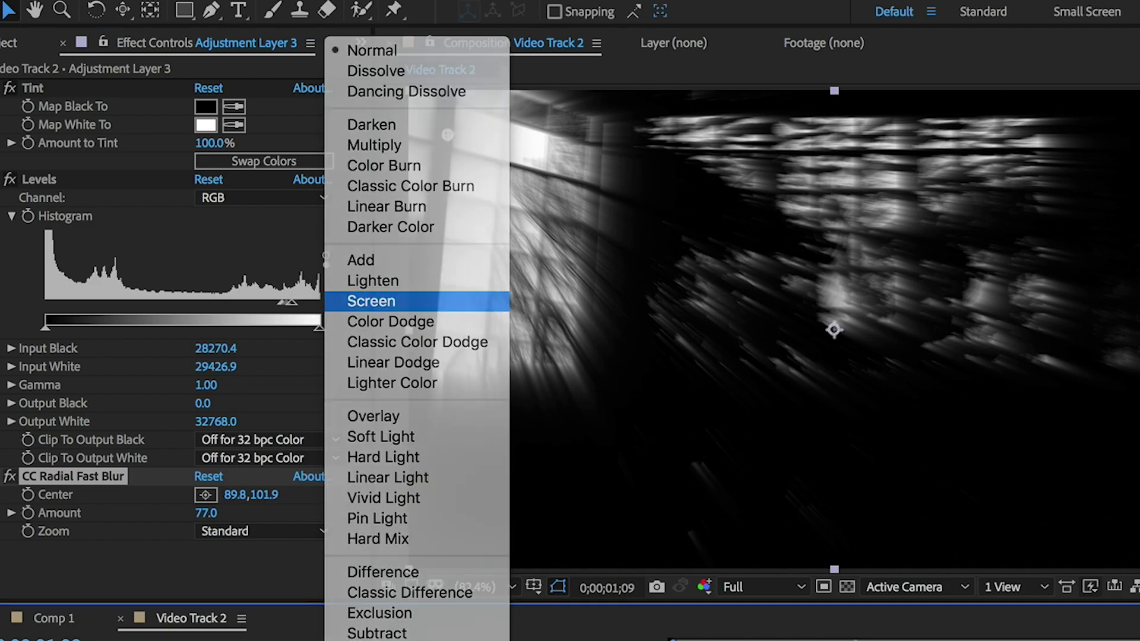
click(407, 303)
drag(636, 469, 922, 471)
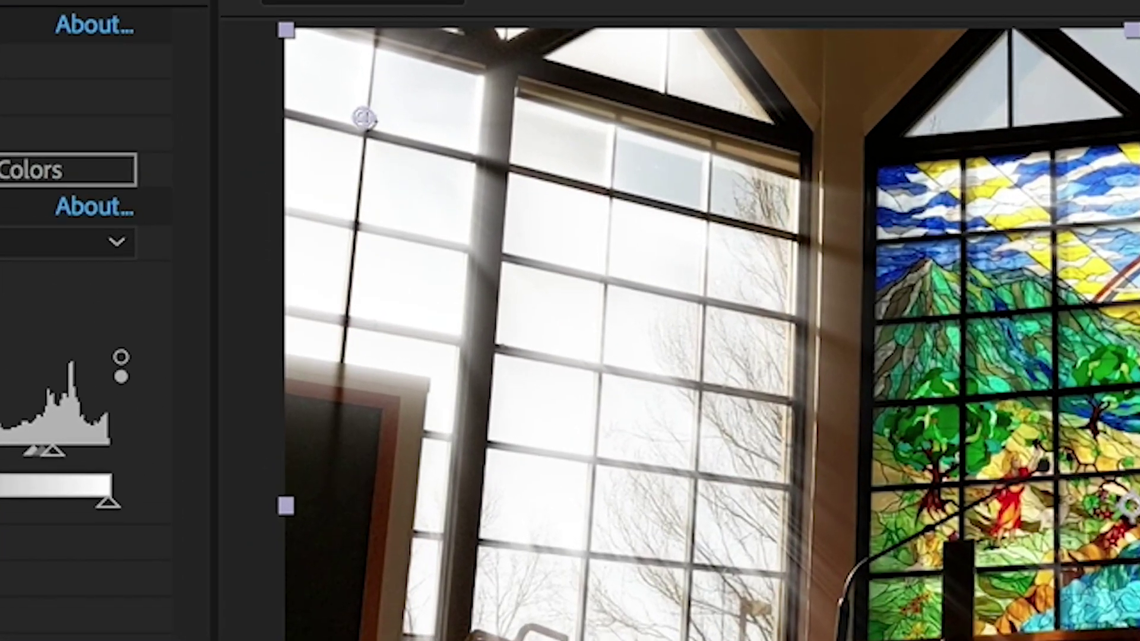
key(space)
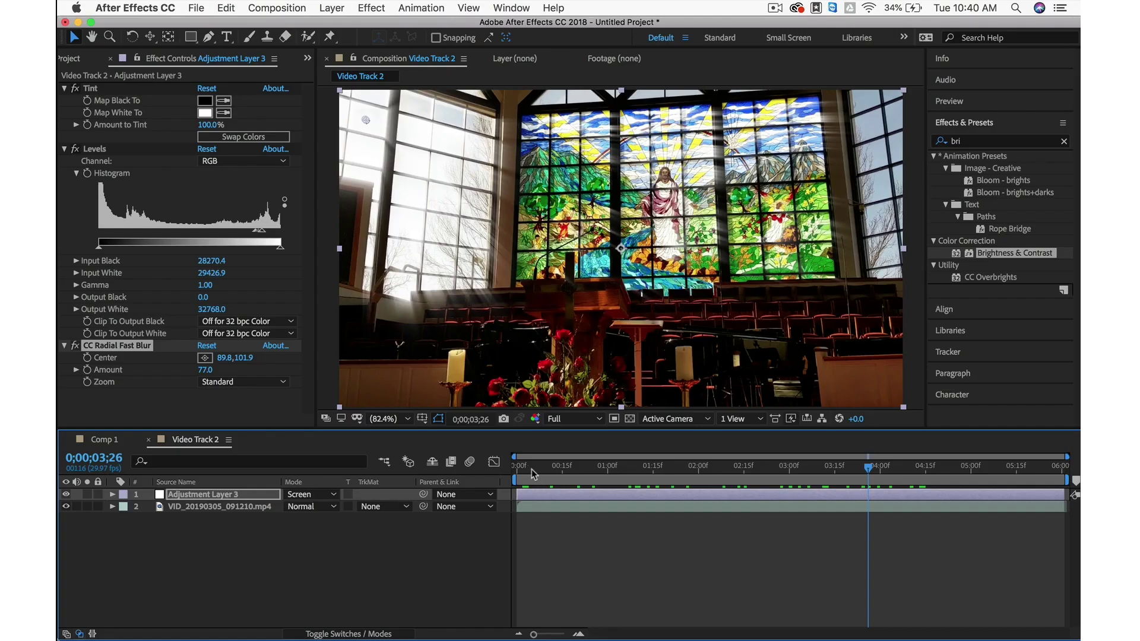
key(space)
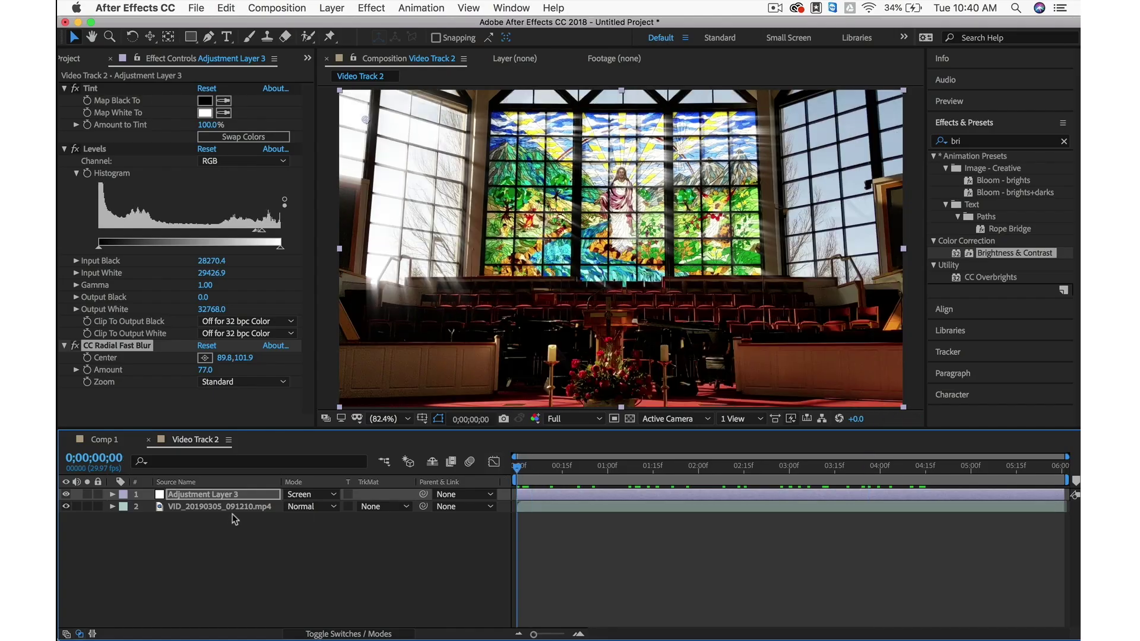
click(217, 510)
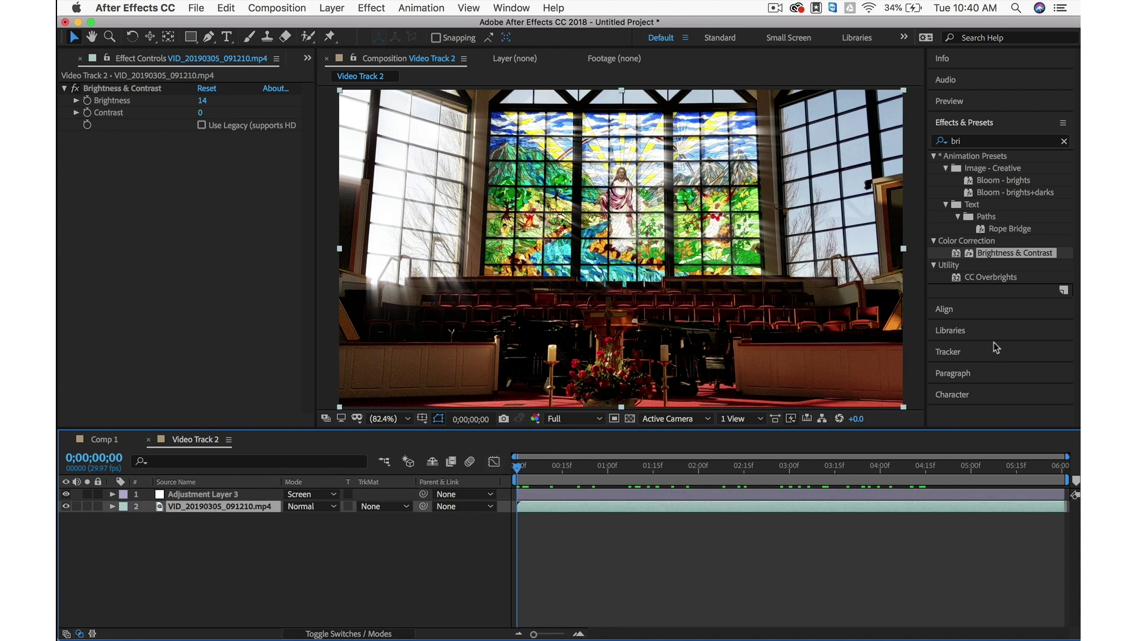
Run 3D Track Camera on the footage, enlarge track points, and create a null and camera
click(948, 352)
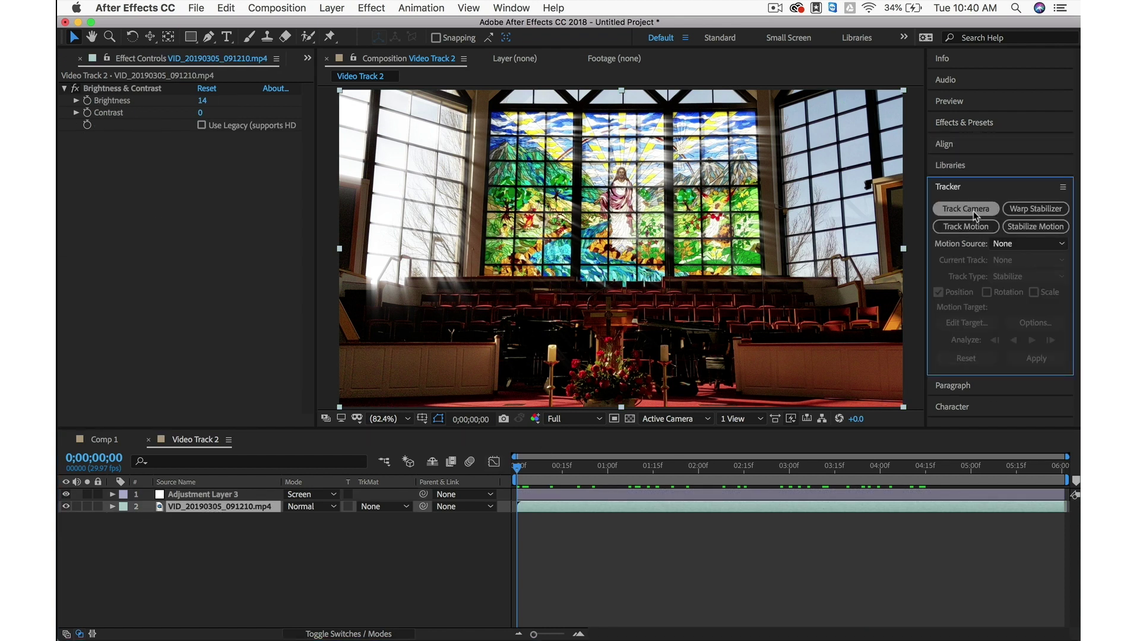
click(973, 210)
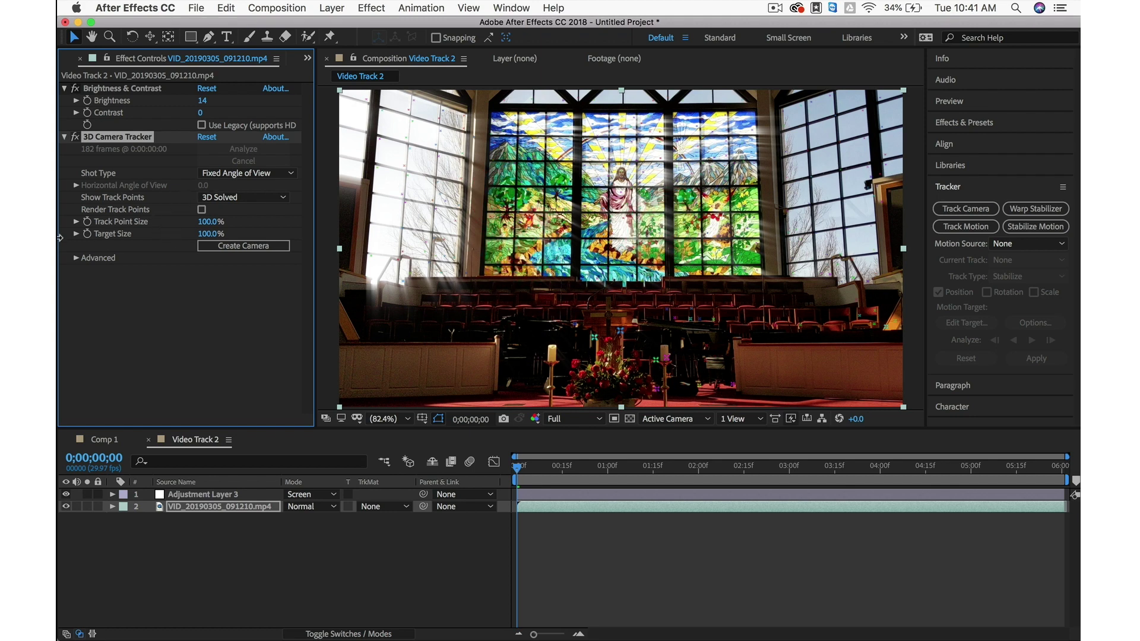
drag(206, 223, 388, 221)
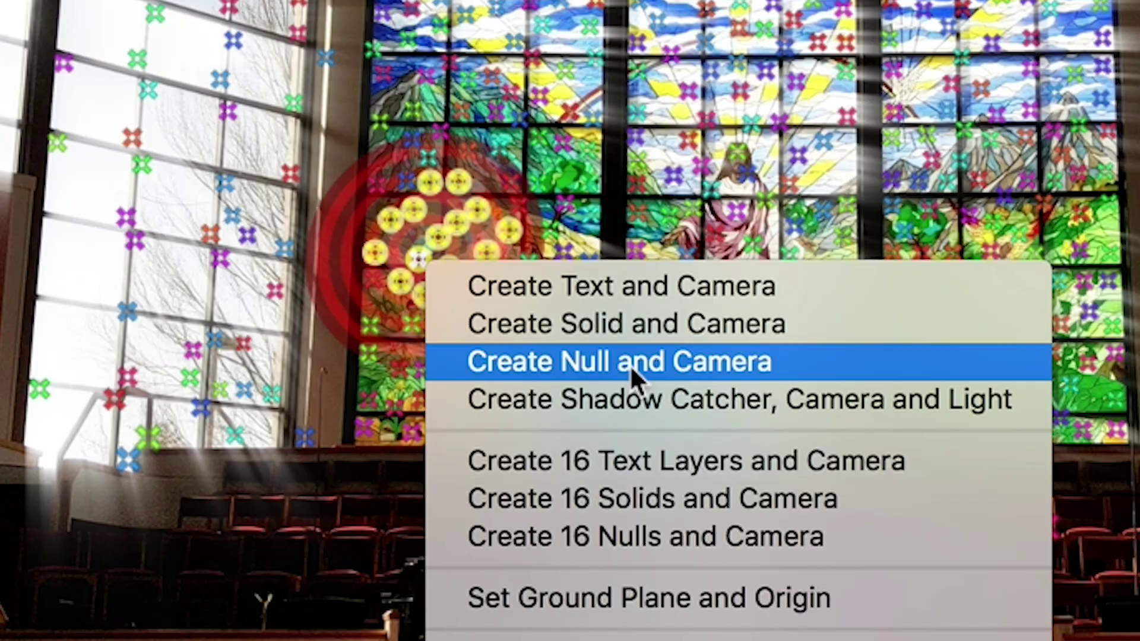
click(633, 362)
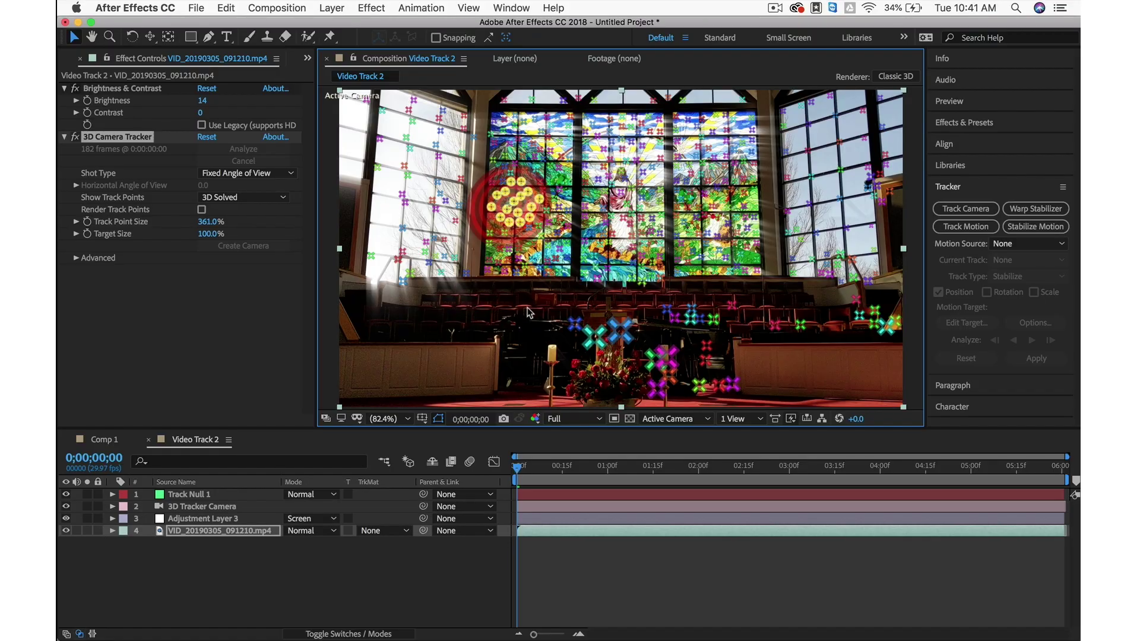
Reveal Track Null 1's Scale (1371%) and check Adjustment Layer 3's CC Radial Fast Blur settings
click(191, 495)
click(201, 507)
click(206, 498)
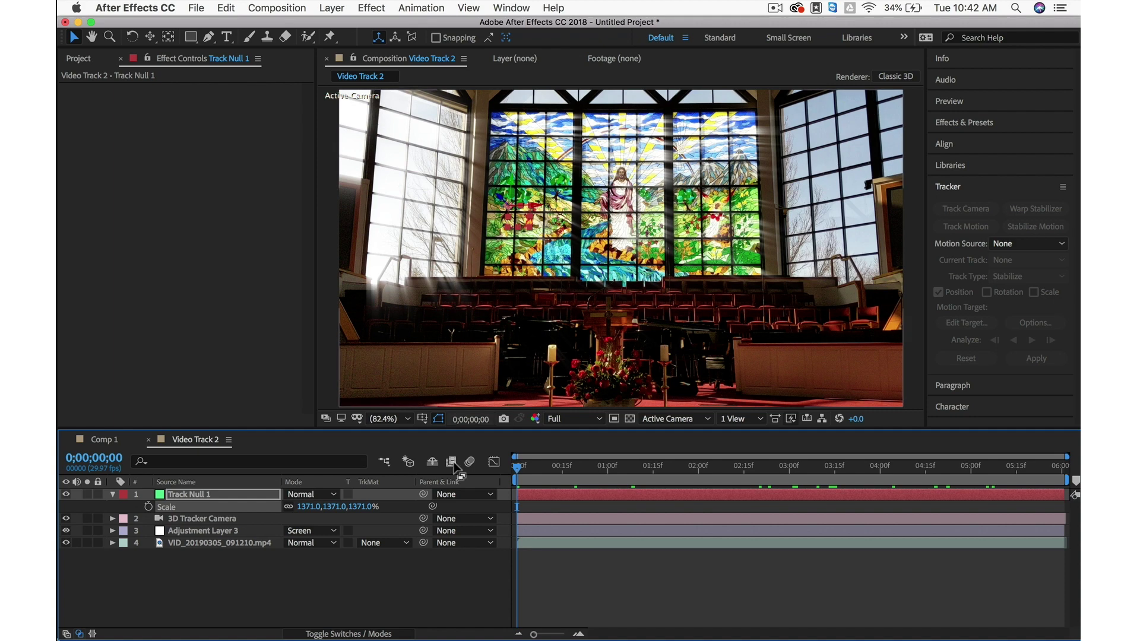
click(220, 534)
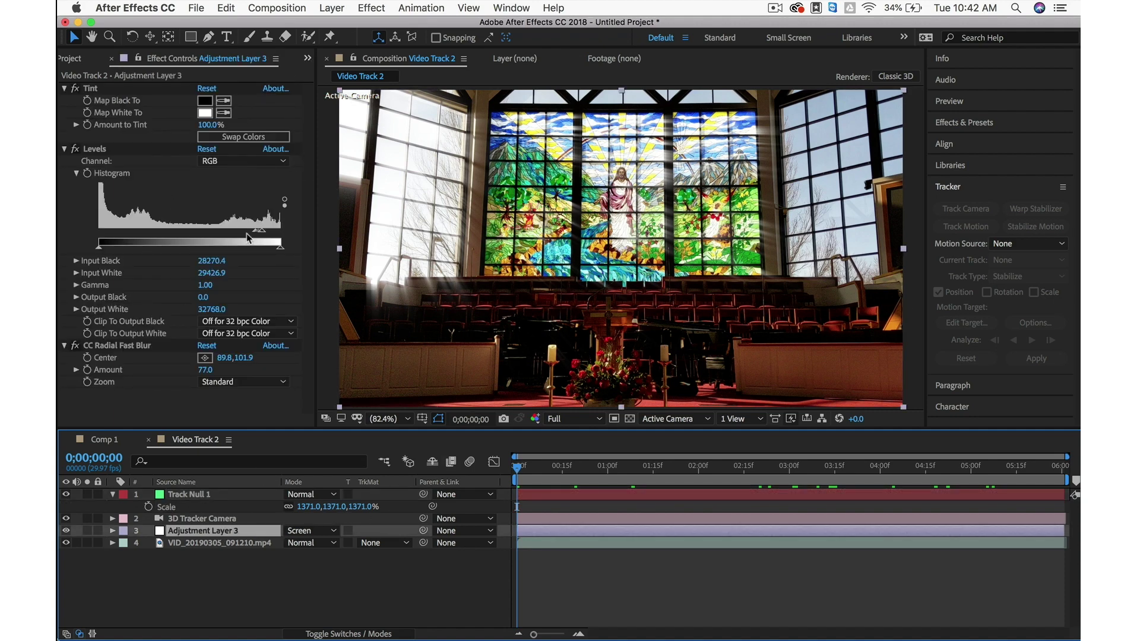
click(118, 345)
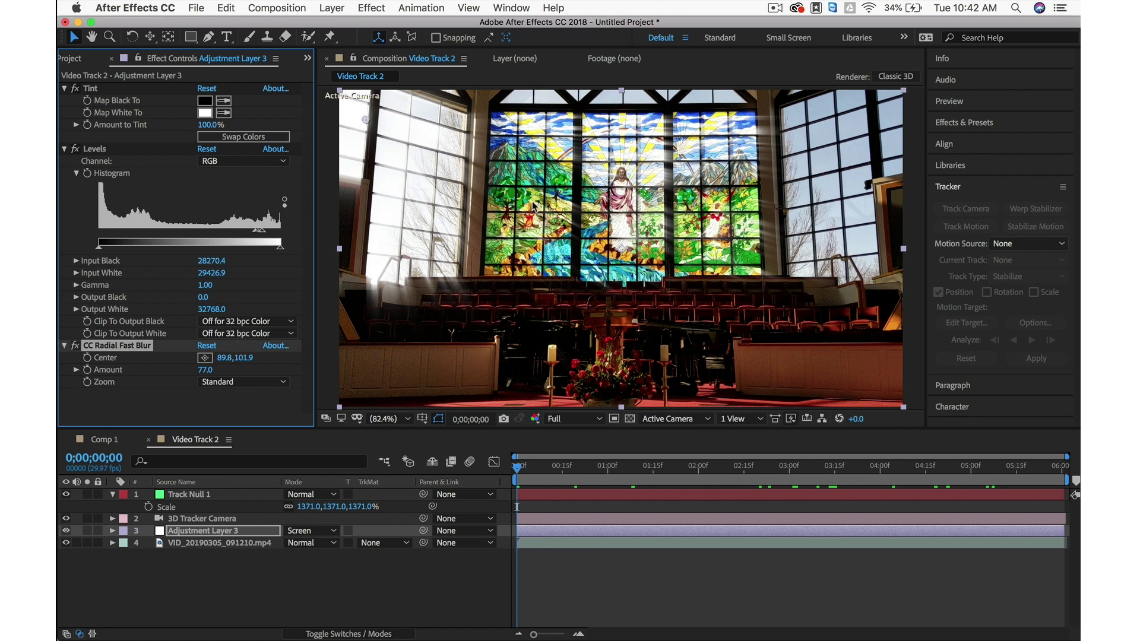
click(238, 498)
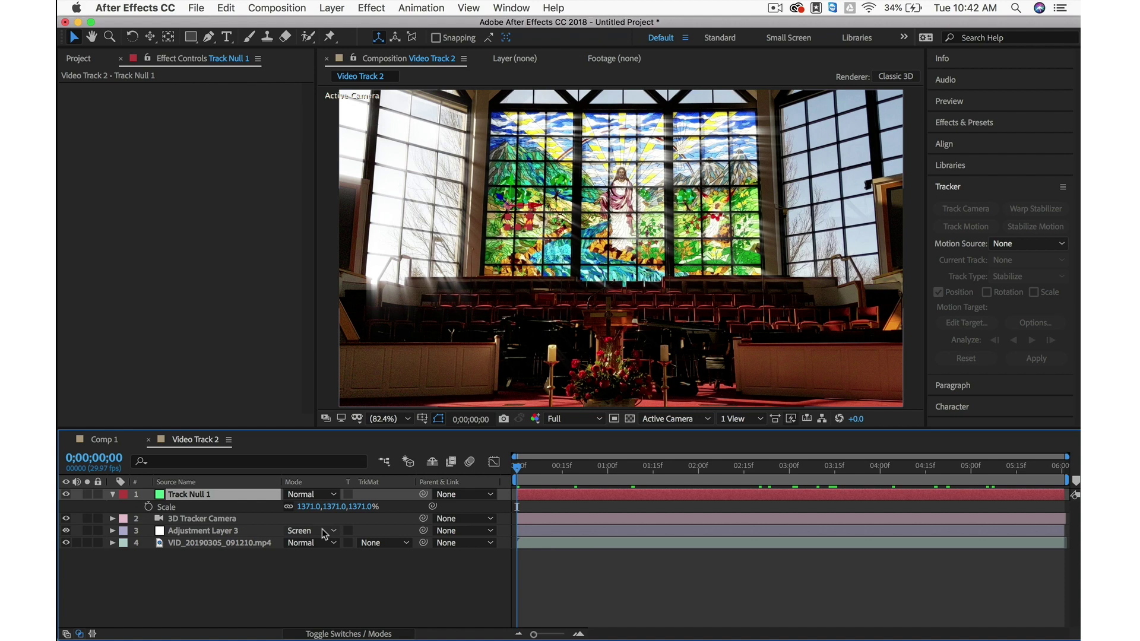
Add a blur Center expression pick-whipped to Track Null 1 with .toComp([0,0,0]) appended
click(211, 532)
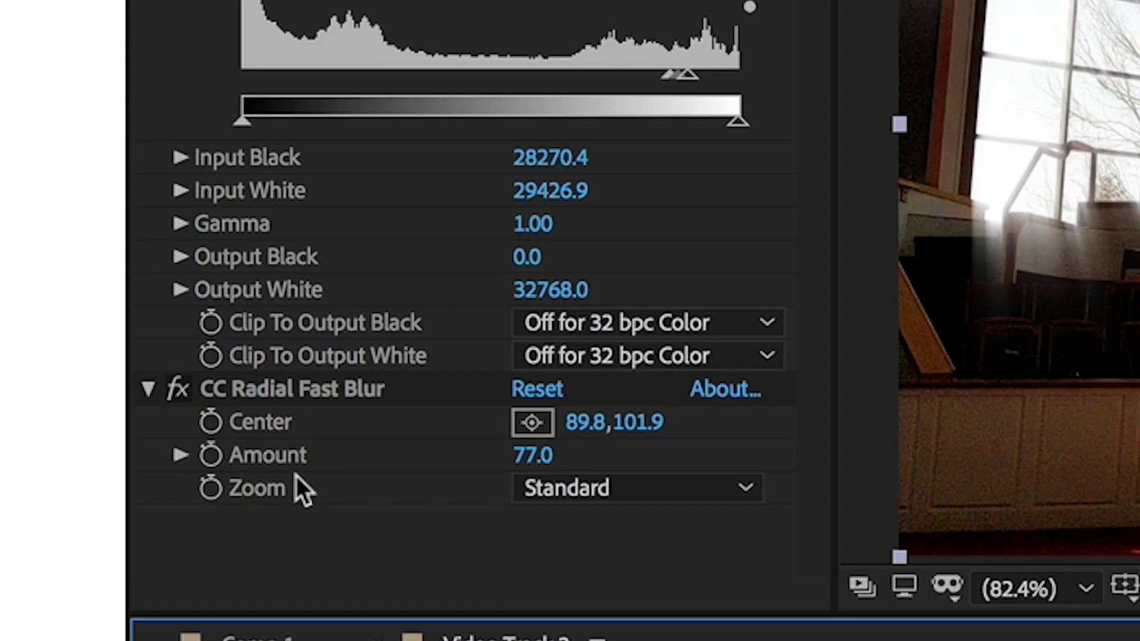
click(285, 425)
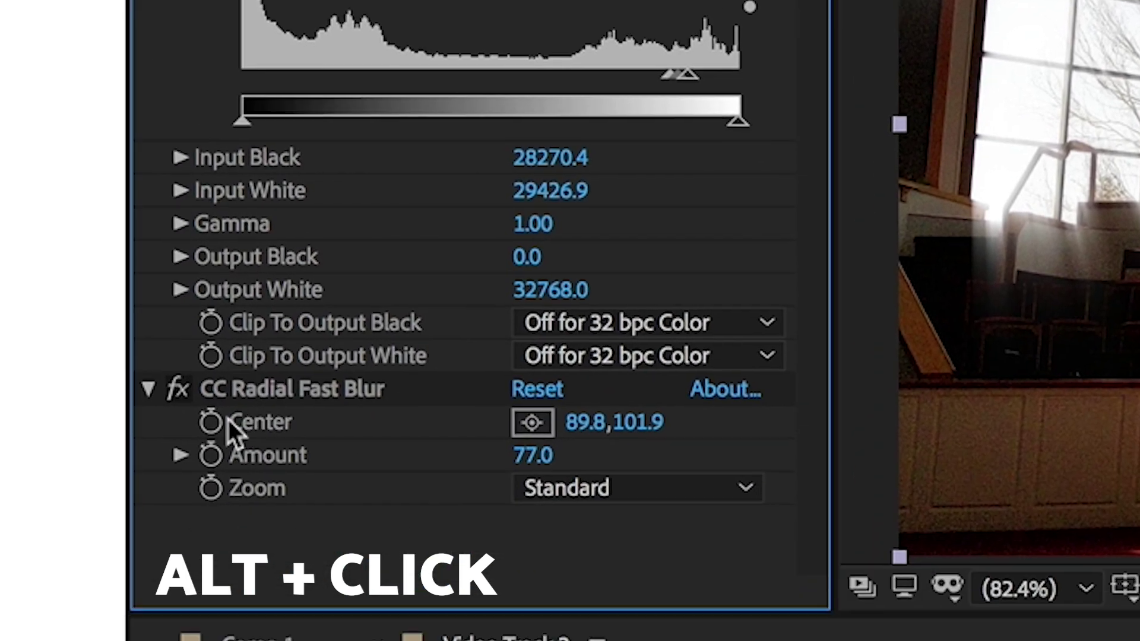
alt+click(221, 422)
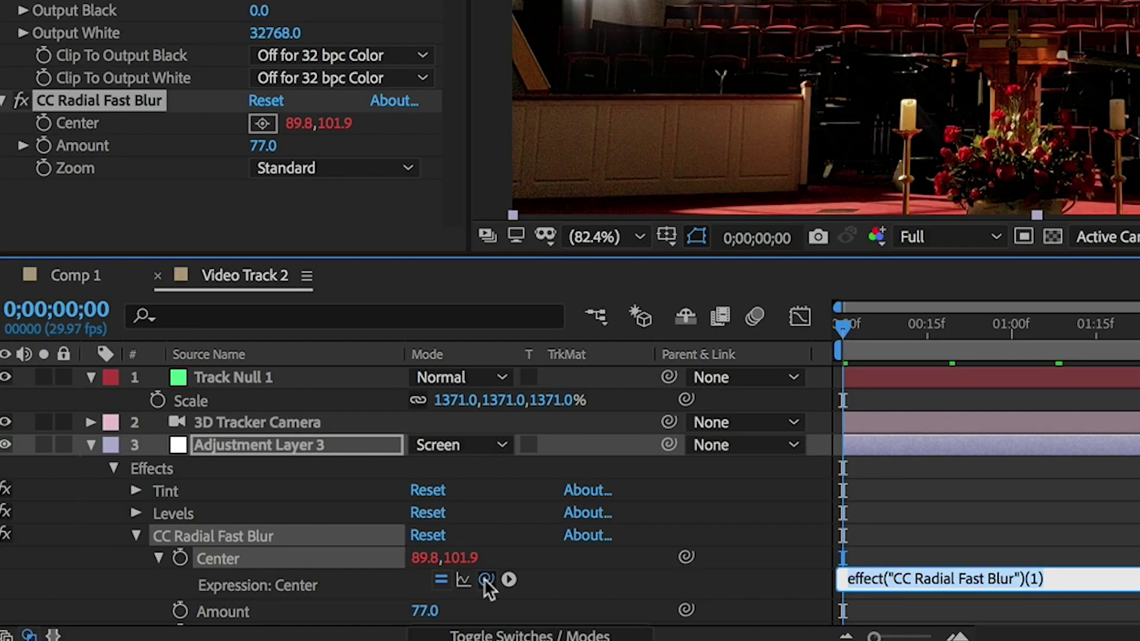
drag(486, 582, 259, 384)
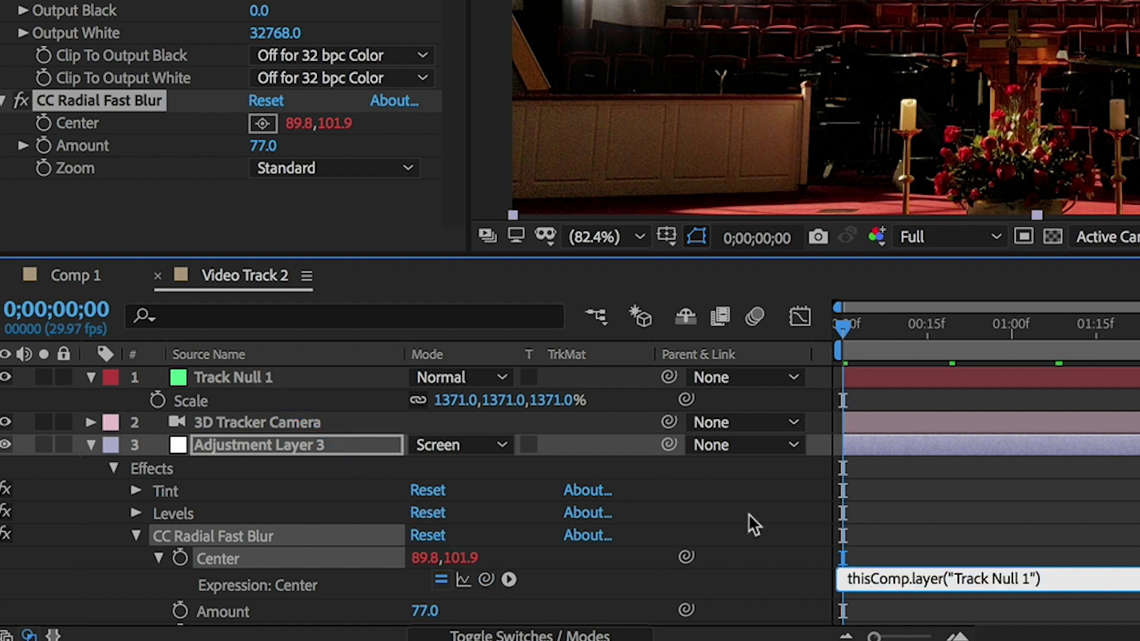
click(1063, 583)
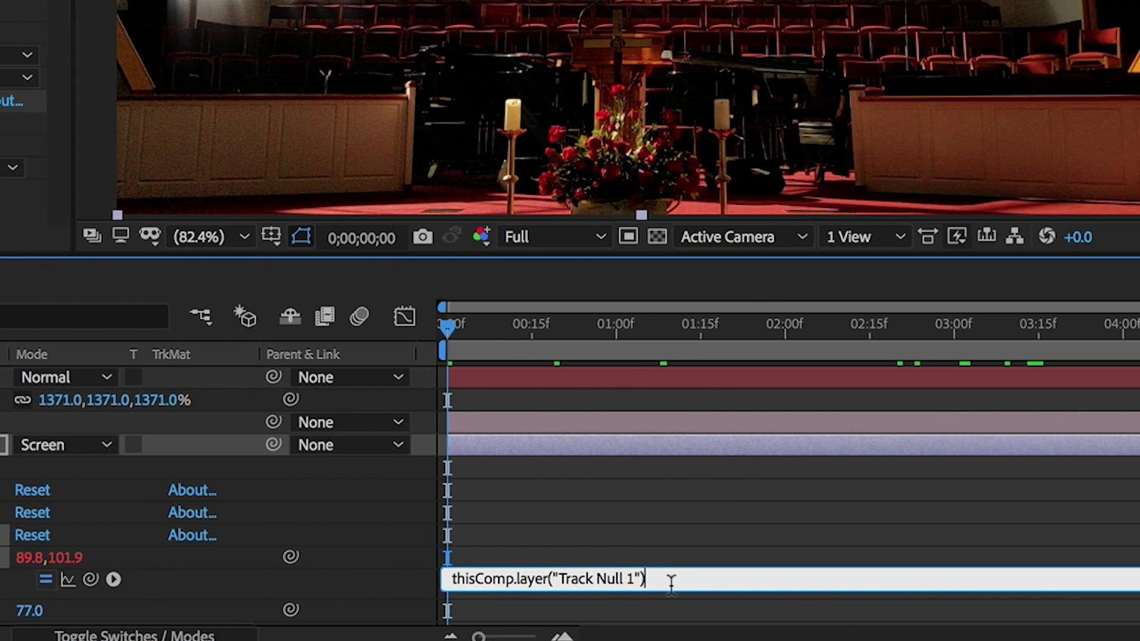
text(.to)
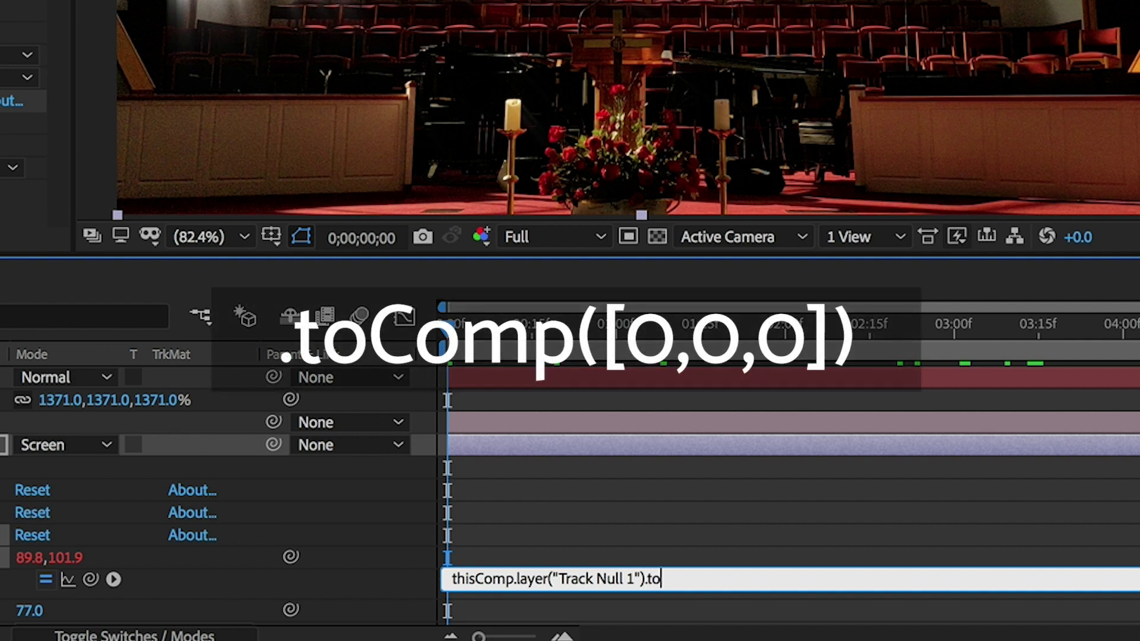
text(Comp([0,0,0)
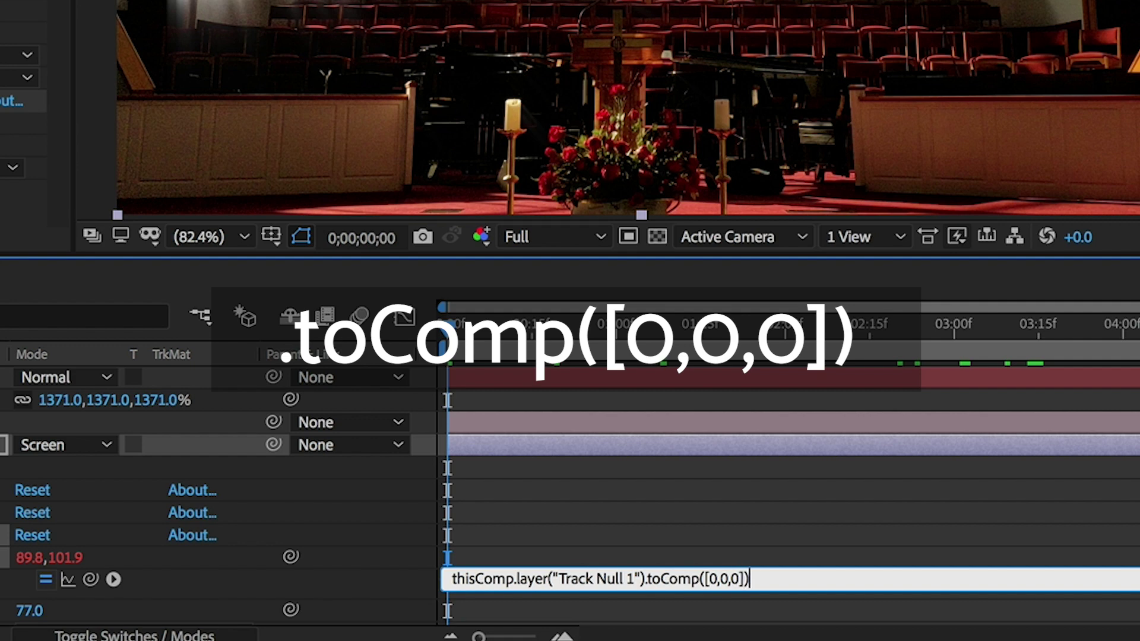
key(KP_Enter)
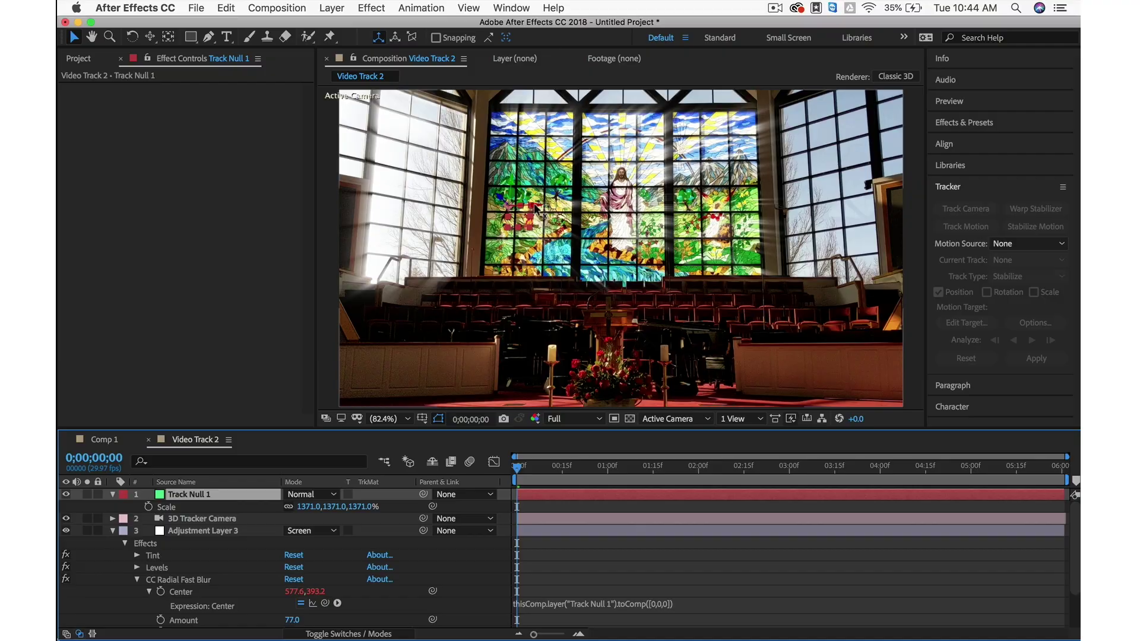
Reposition Track Null 1 up and left toward the upper-left window, then preview the rays
drag(538, 208, 219, 224)
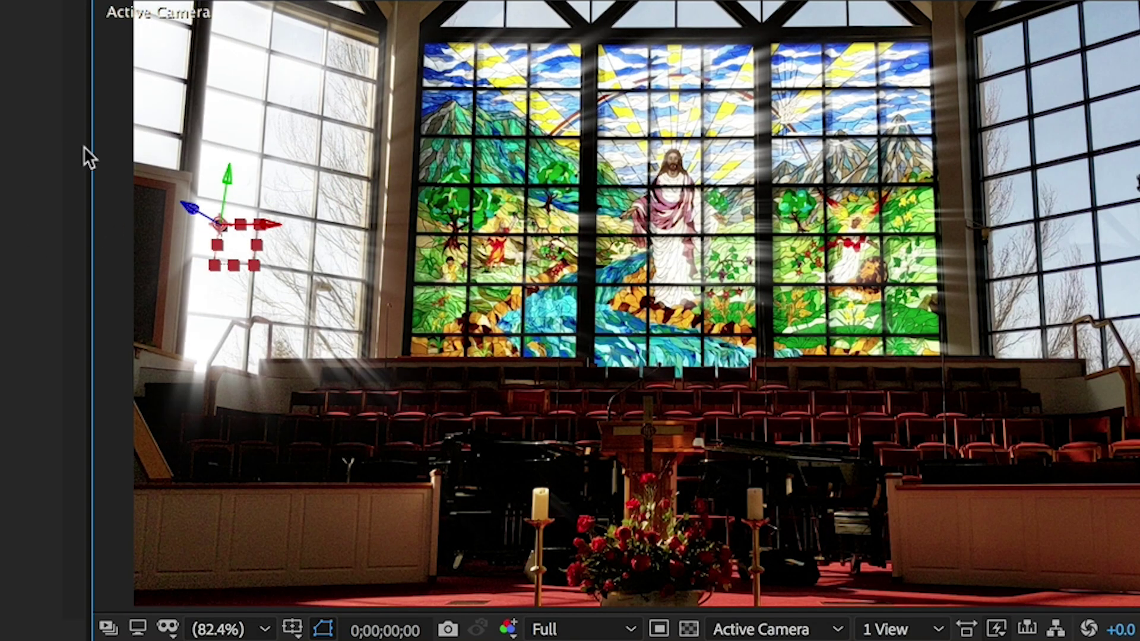
drag(224, 168, 218, 46)
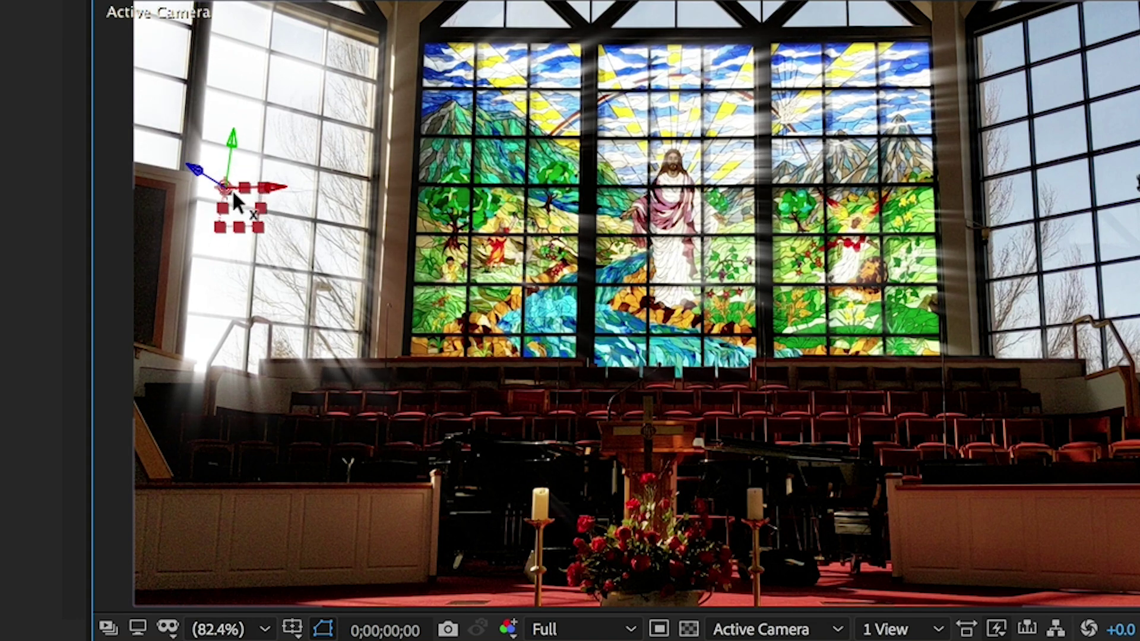
drag(231, 188, 138, 200)
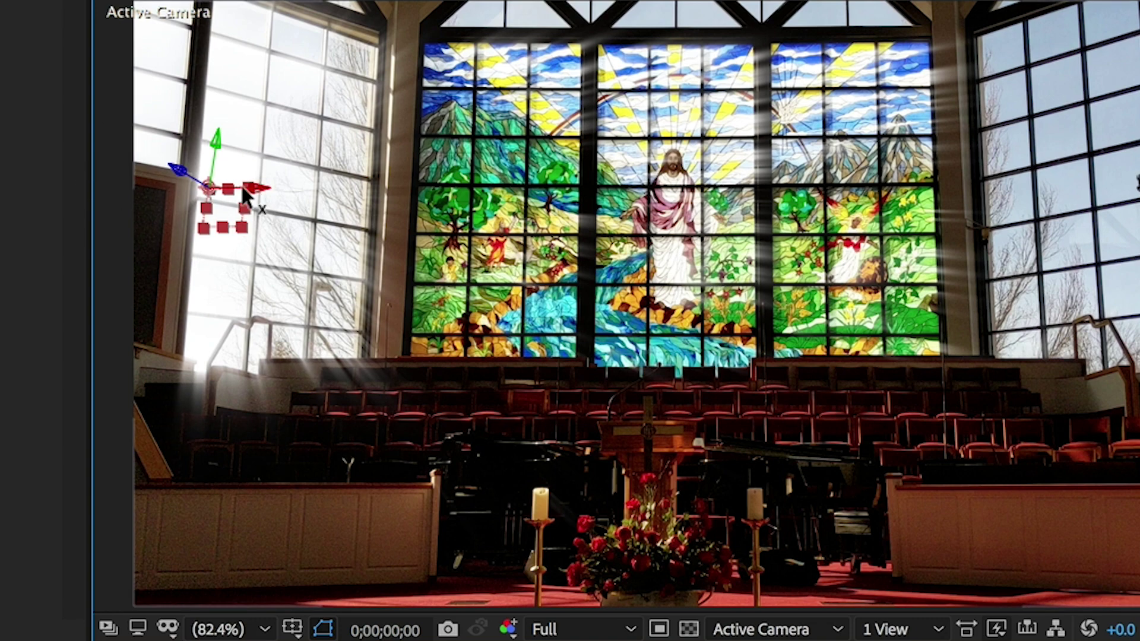
drag(259, 184, 5, 185)
key(space)
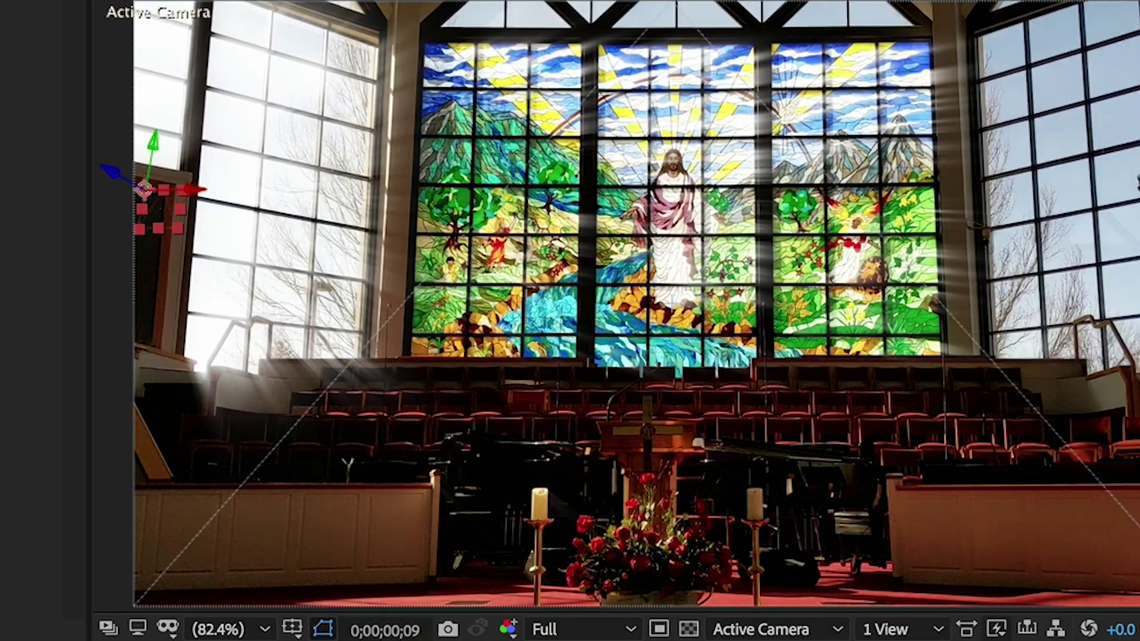